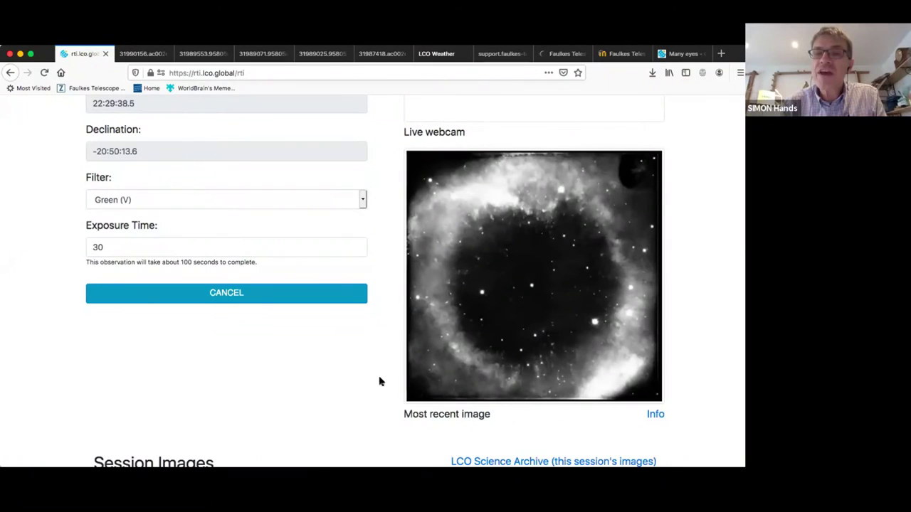
Step: Review the Session Images table, from the NGC7293 exposures down to the earliest M2 ones
scroll(380, 382, "down", 1)
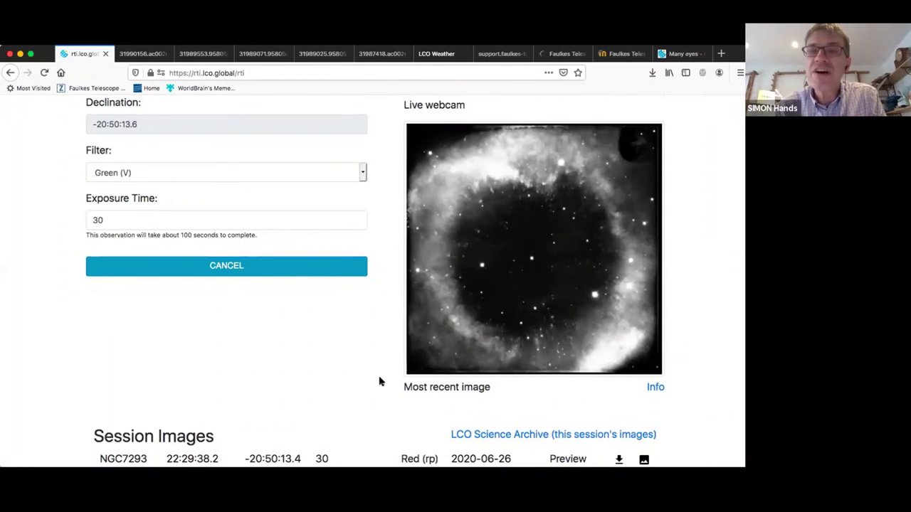
scroll(379, 382, "down", 2)
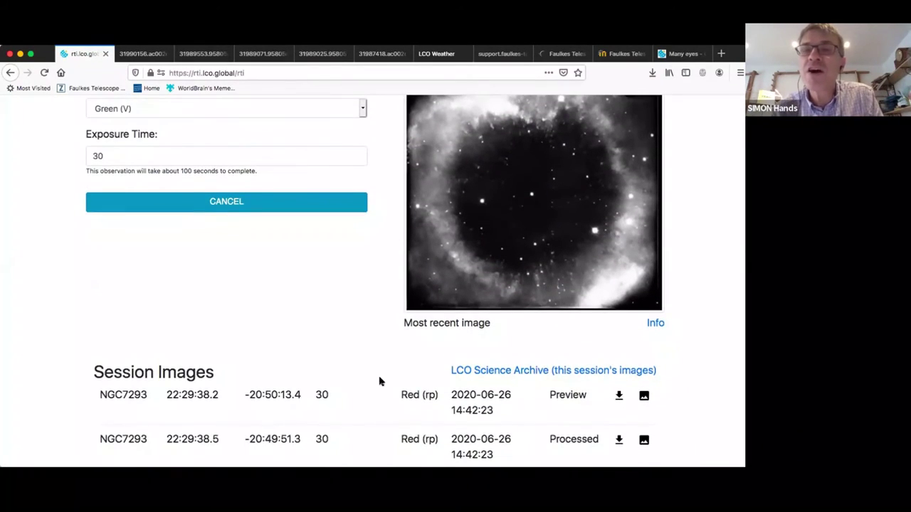
scroll(496, 417, "down", 2)
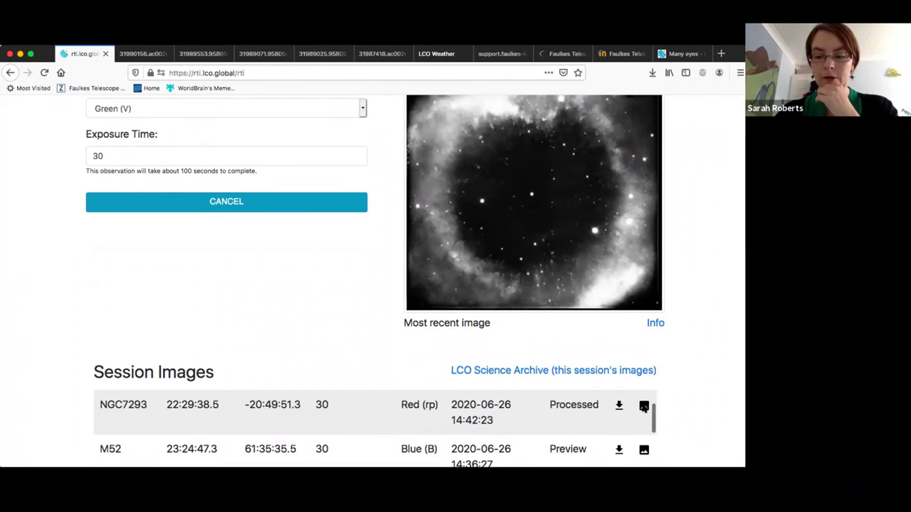
scroll(524, 433, "down", 3)
scroll(525, 433, "down", 5)
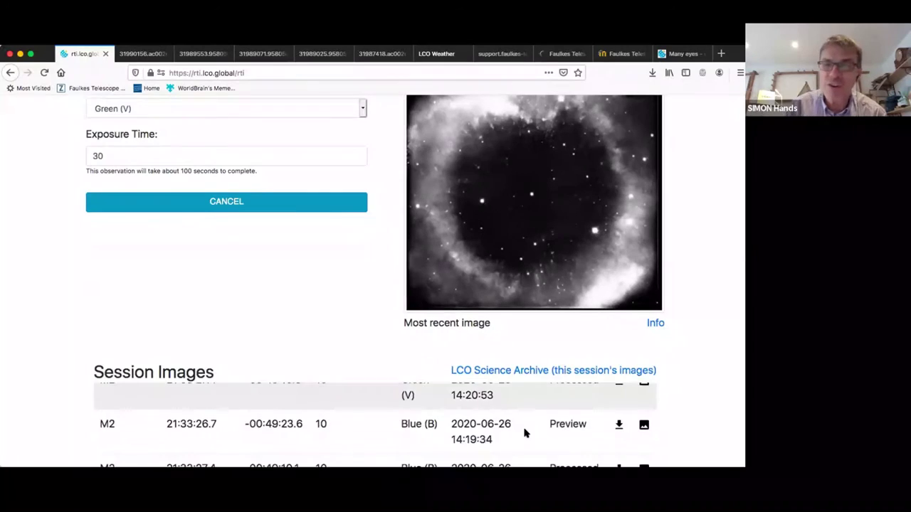
scroll(525, 433, "up", 3)
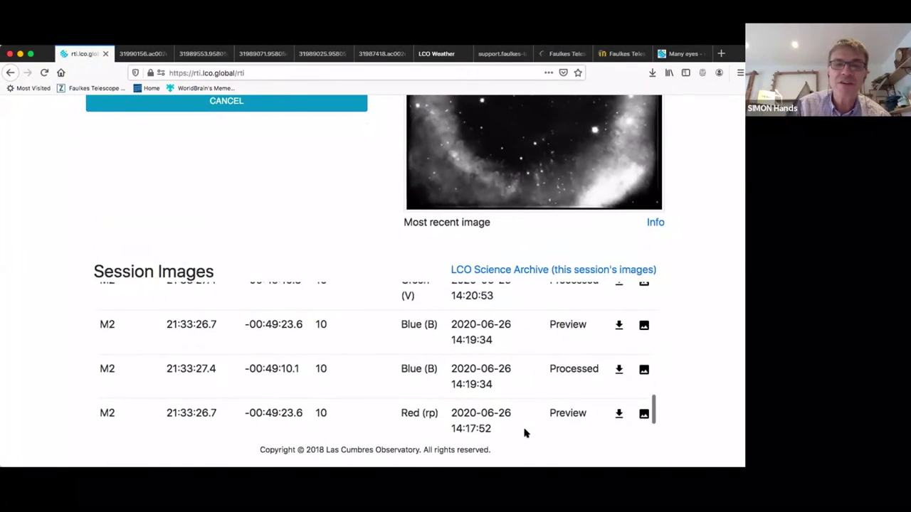
scroll(524, 433, "down", 2)
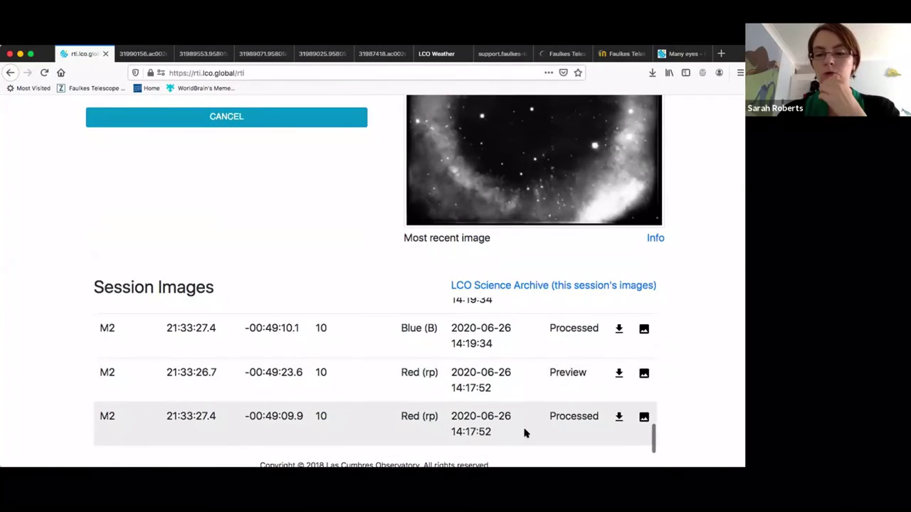
scroll(525, 433, "down", 2)
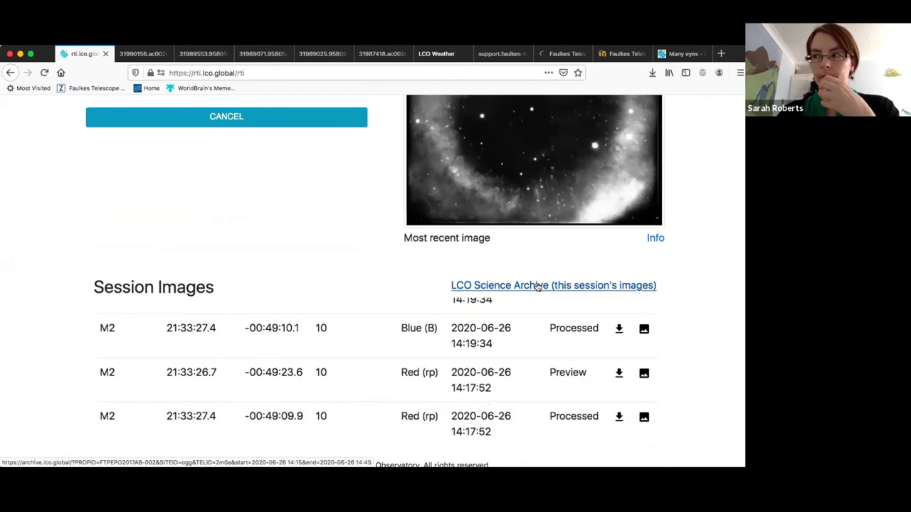
scroll(537, 286, "down", 1)
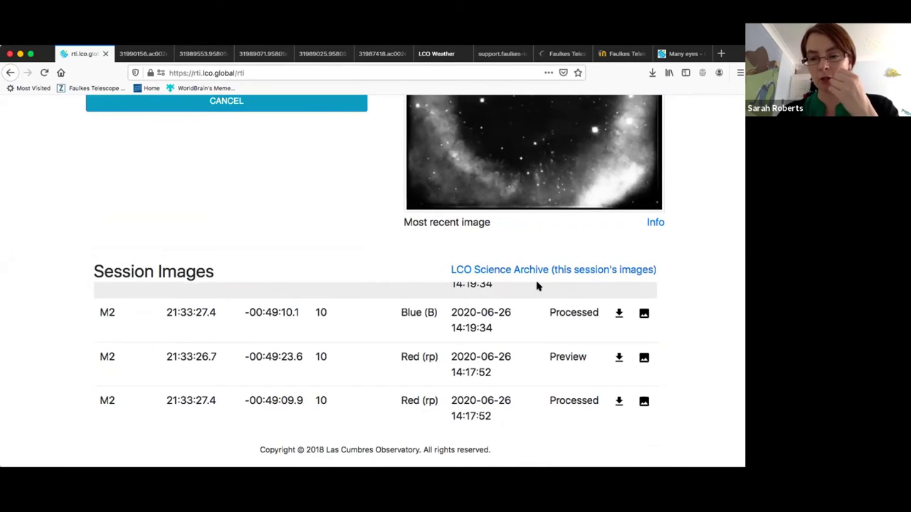
Step: View the processed Red (rp) image of NGC7293 at full size and return to the telescope control page
scroll(504, 326, "up", 10)
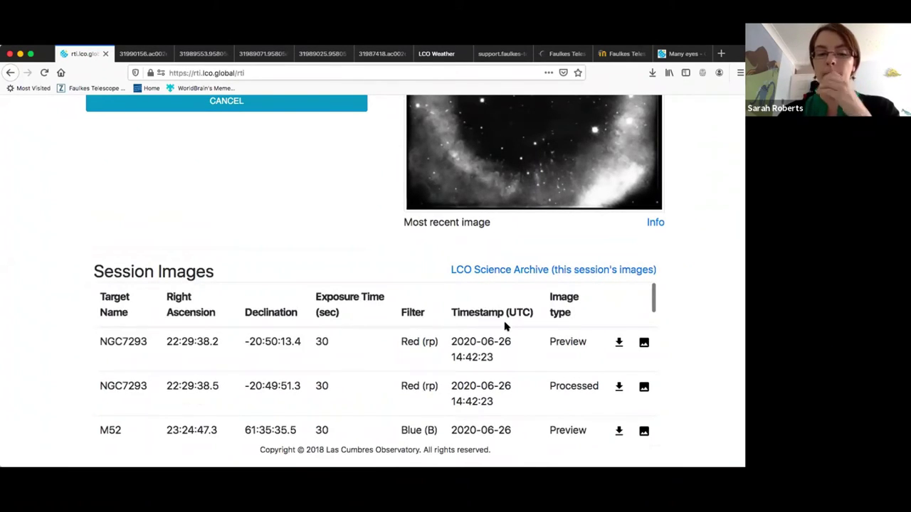
left_click(644, 387)
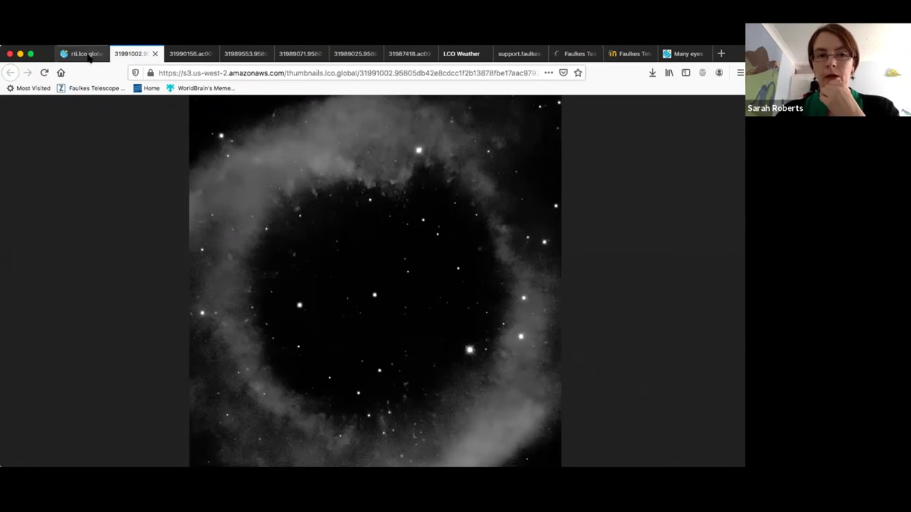
left_click(86, 54)
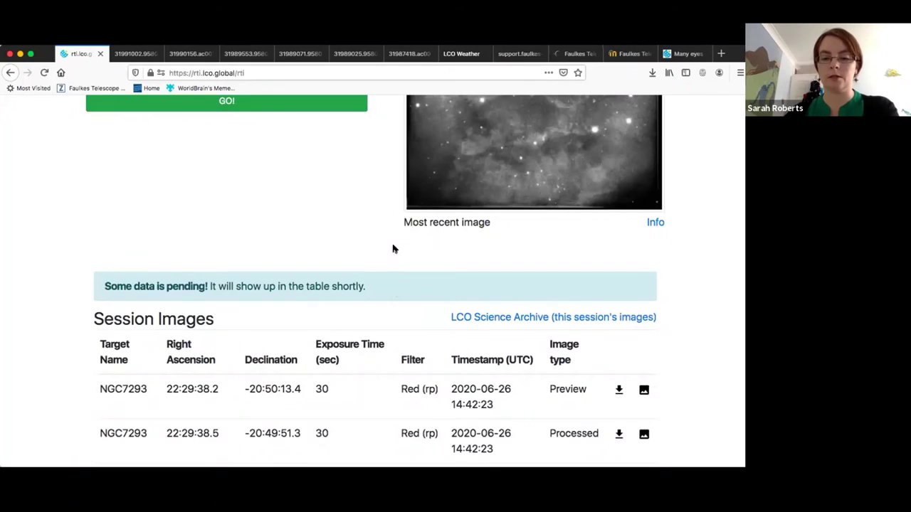
Step: Submit another observation of NGC7293 with the Blue (B) filter and a 30-second exposure
scroll(349, 252, "up", 5)
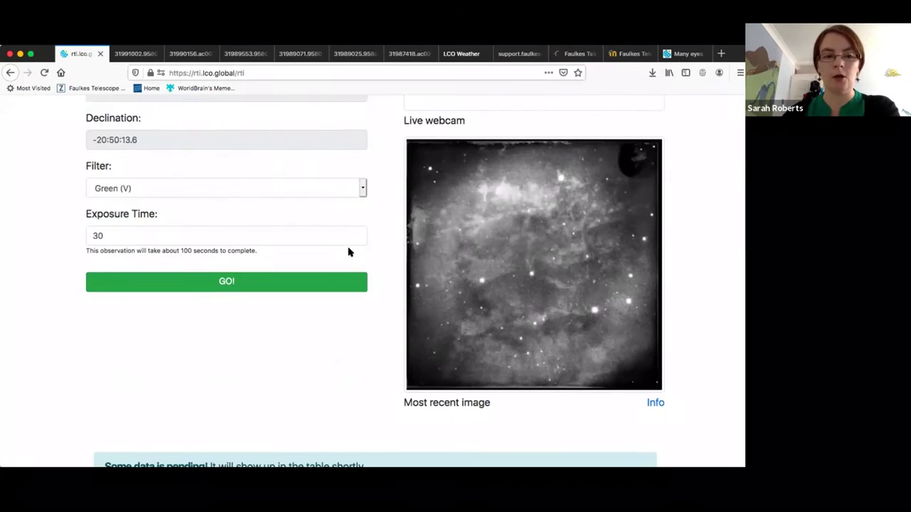
left_click(152, 186)
left_click(153, 198)
left_click_drag(131, 239, 57, 236)
type("30")
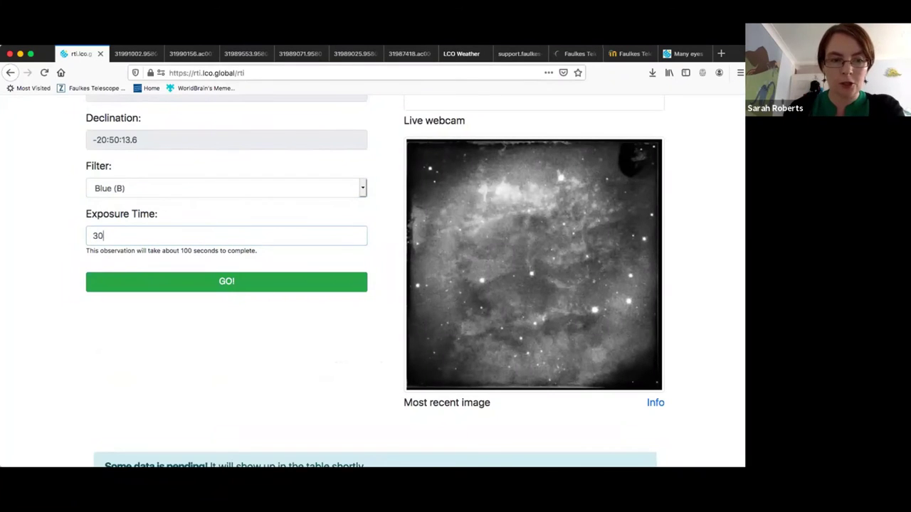
left_click(316, 283)
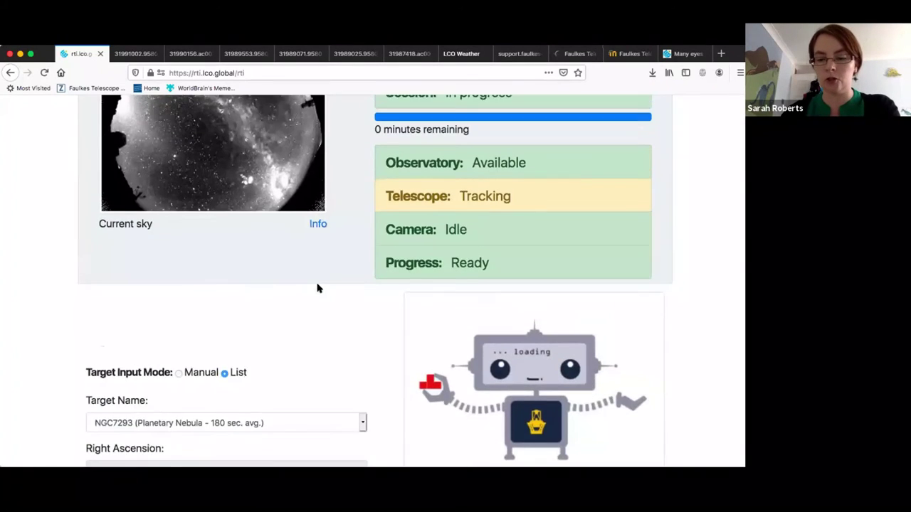
Step: Check the session, observatory, telescope, camera and progress status of the Faulkes Telescope North
scroll(317, 288, "down", 10)
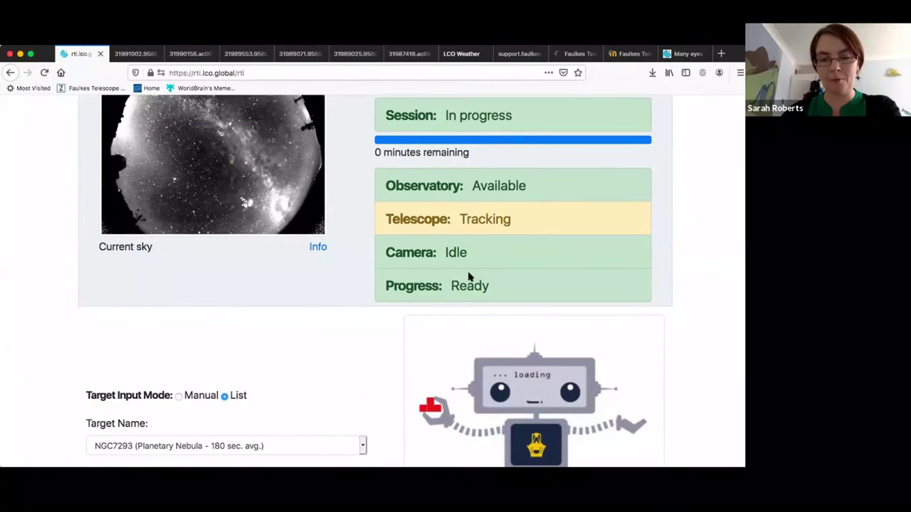
scroll(401, 363, "down", 10)
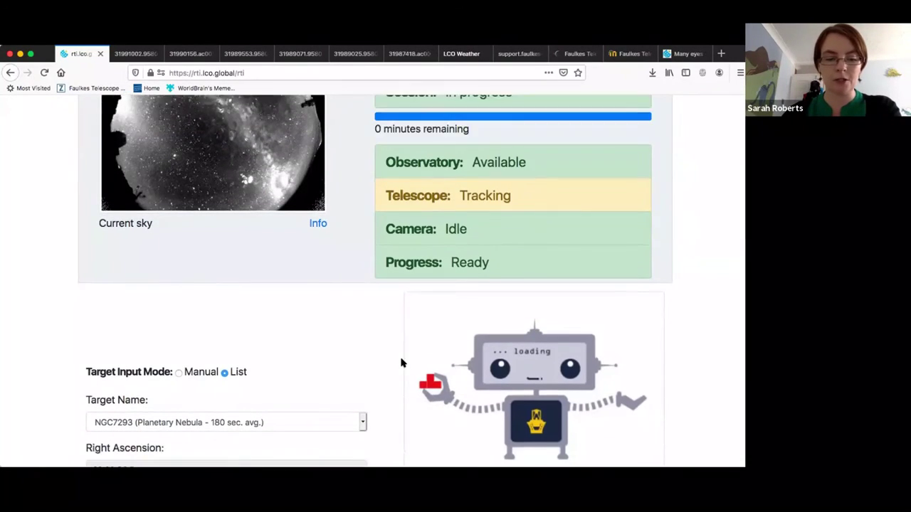
scroll(401, 363, "up", 3)
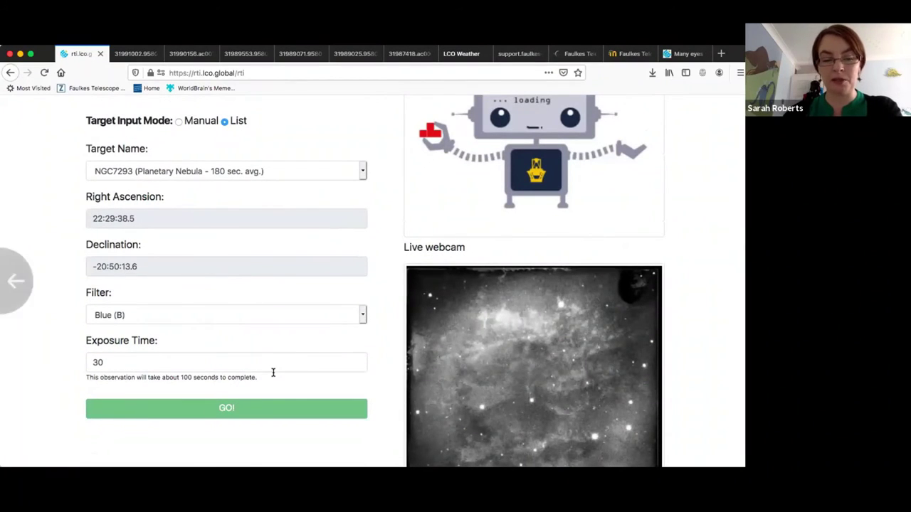
scroll(392, 259, "up", 4)
scroll(392, 259, "up", 5)
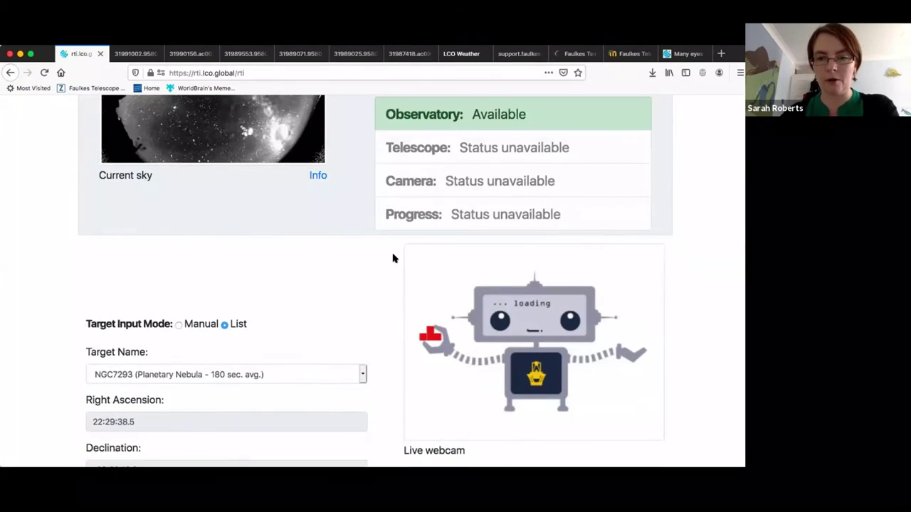
scroll(392, 259, "up", 4)
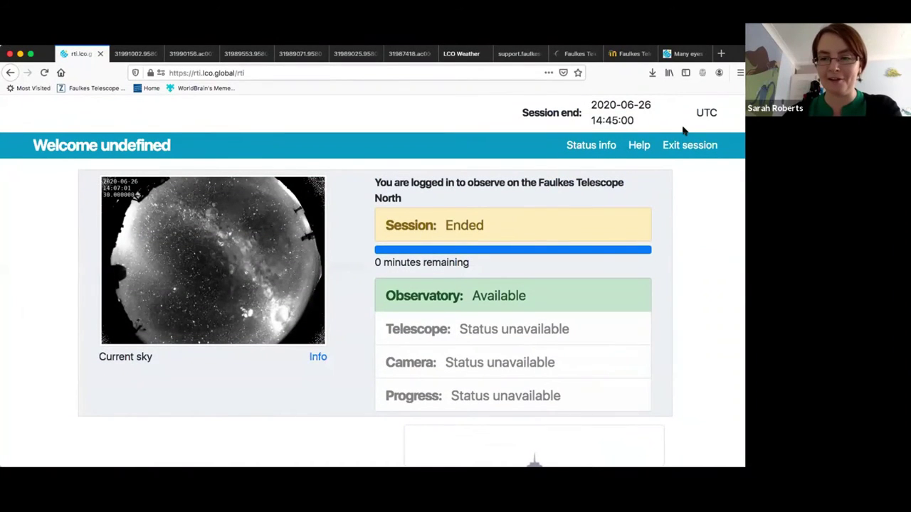
scroll(685, 128, "down", 1)
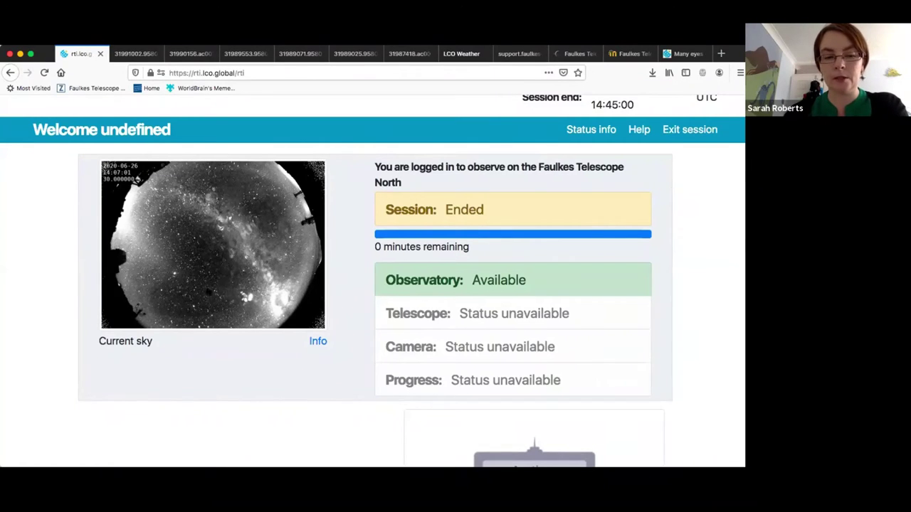
scroll(192, 293, "up", 1)
scroll(209, 290, "down", 1)
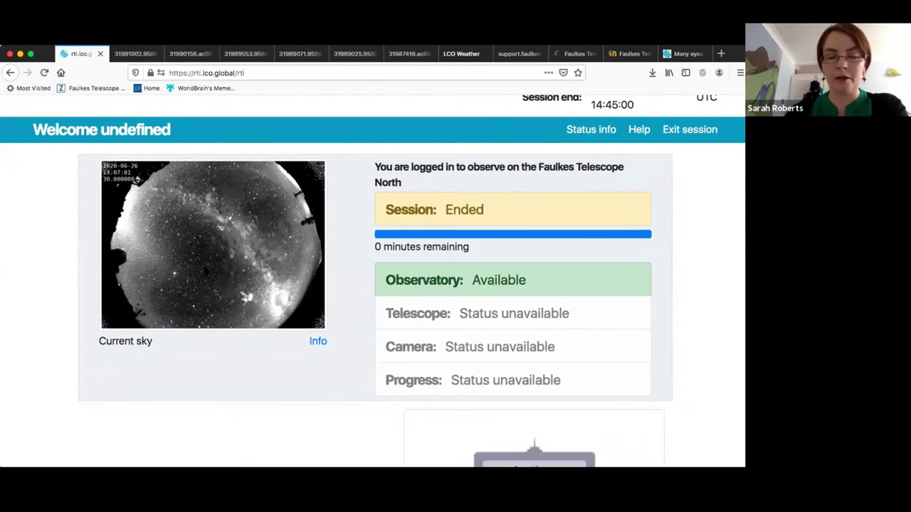
scroll(205, 271, "up", 1)
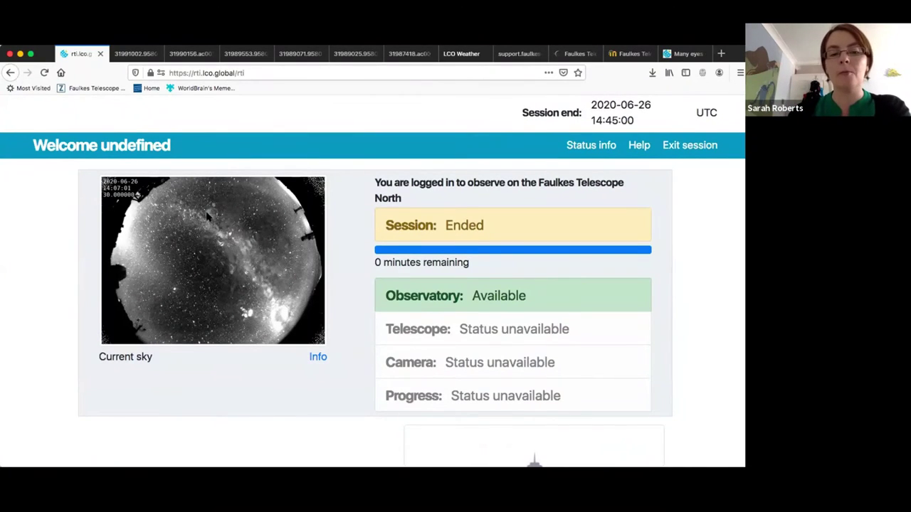
scroll(228, 305, "down", 1)
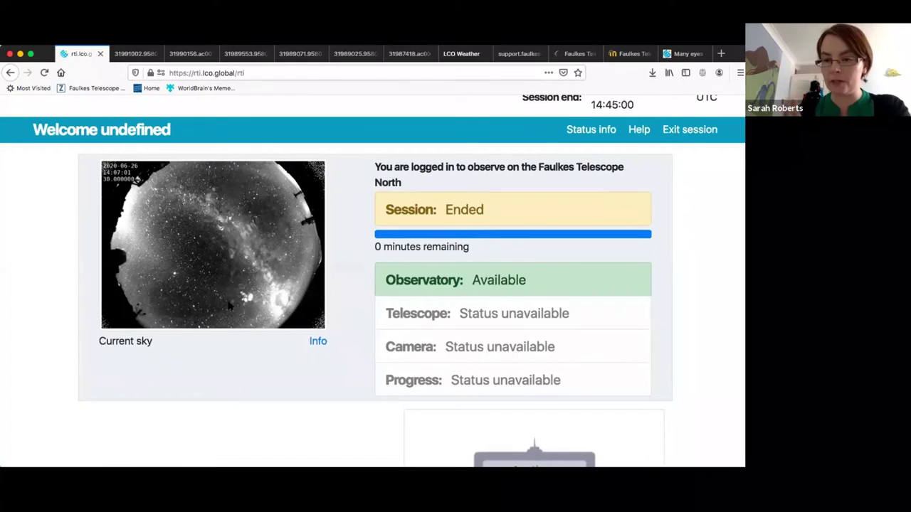
scroll(228, 305, "up", 1)
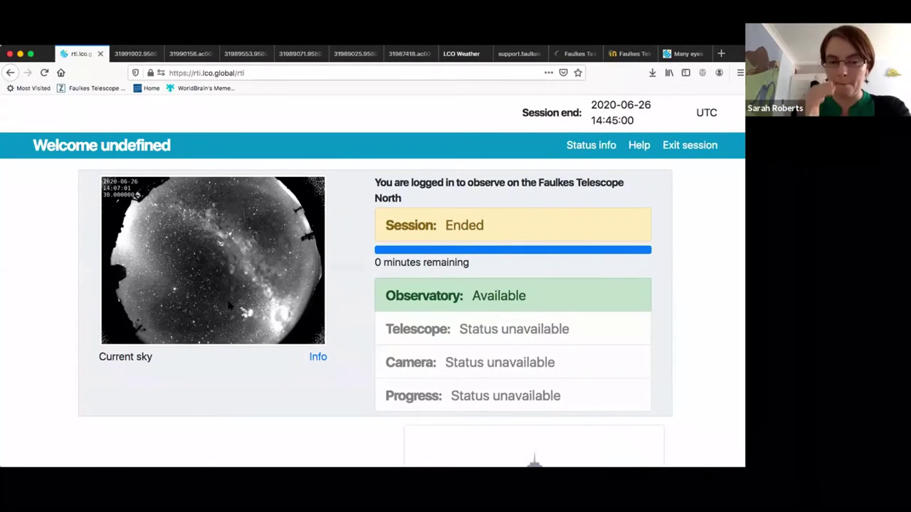
scroll(229, 305, "down", 1)
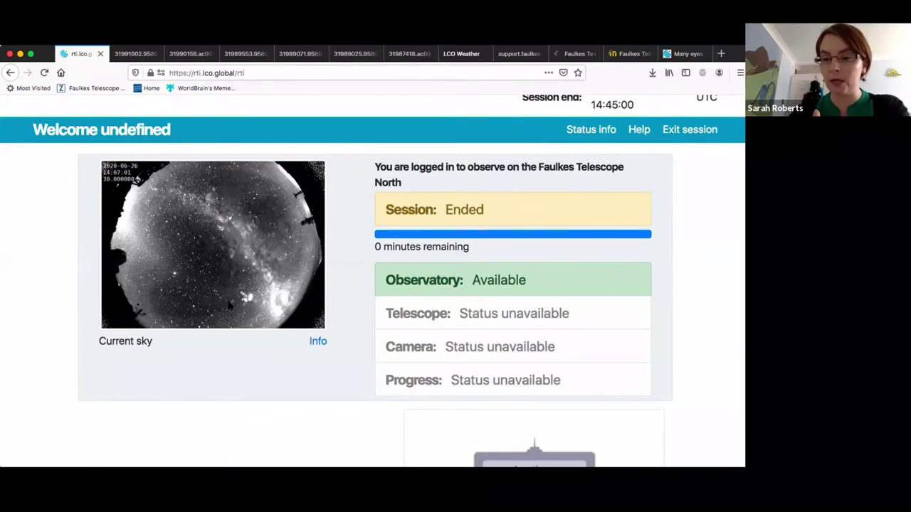
scroll(228, 304, "up", 1)
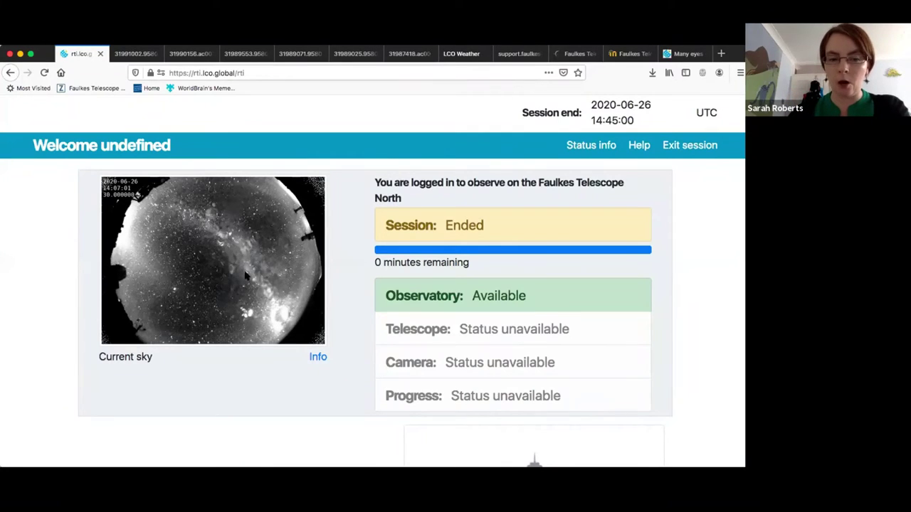
scroll(229, 305, "down", 1)
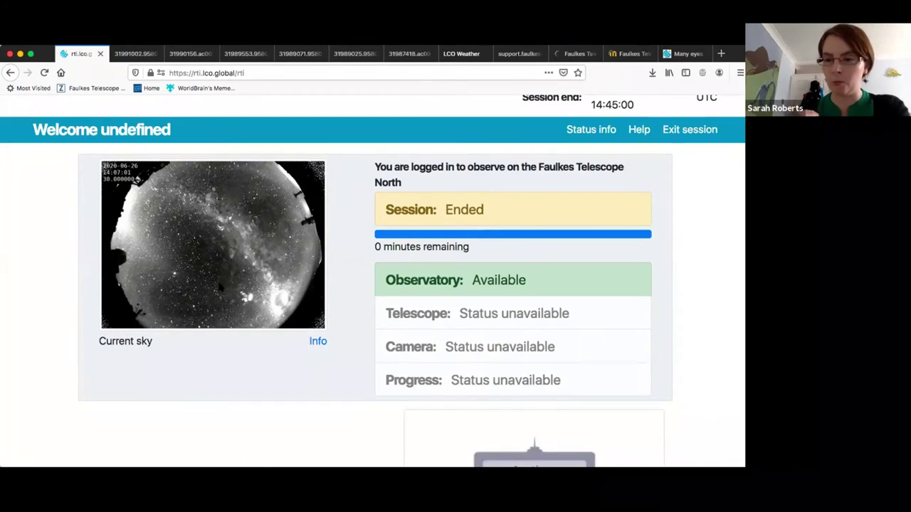
scroll(228, 305, "up", 1)
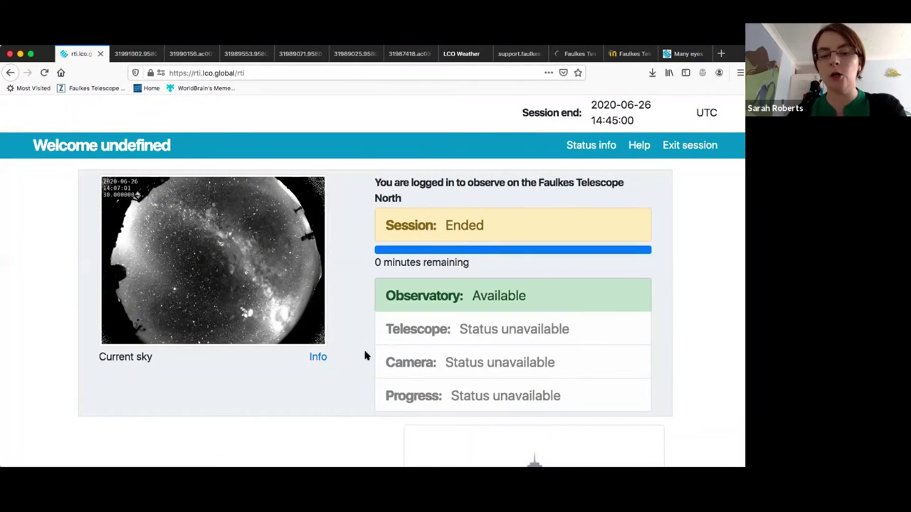
scroll(364, 356, "down", 1)
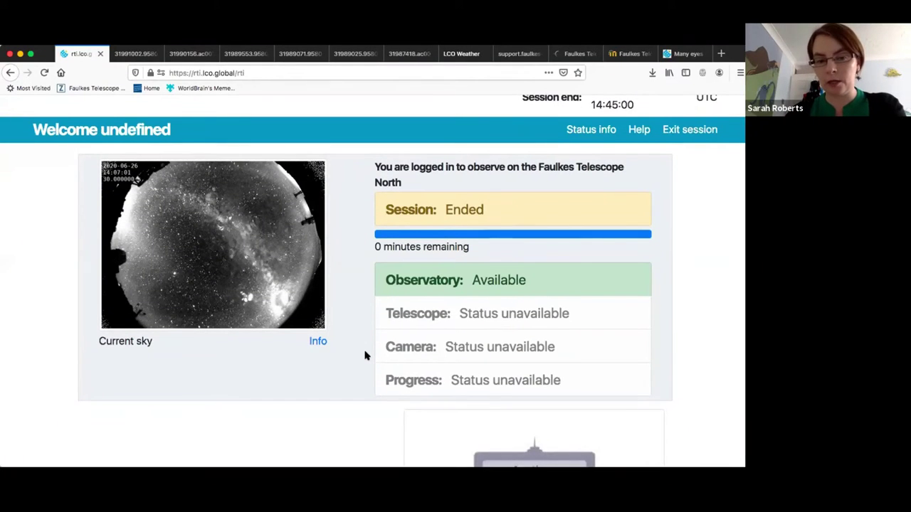
scroll(365, 356, "up", 1)
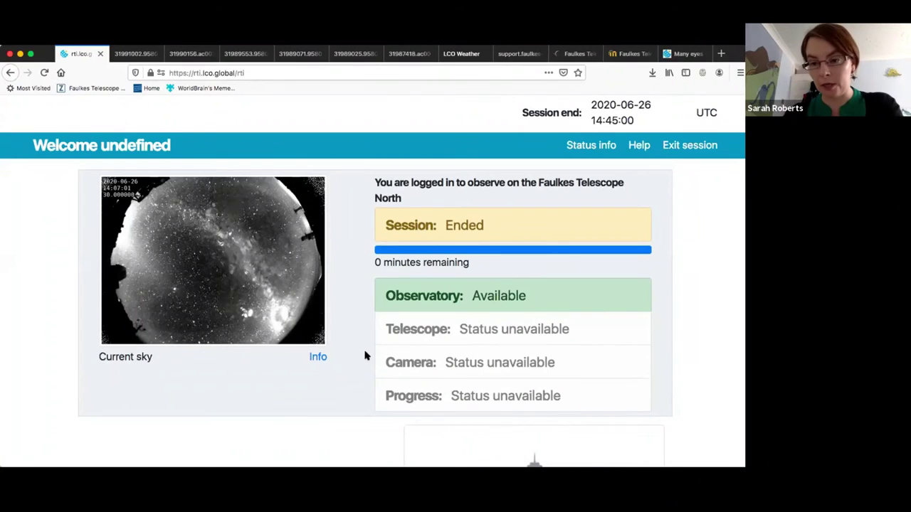
Step: Open this session's images in the LCO Science Archive and look over the listed files
scroll(364, 356, "down", 15)
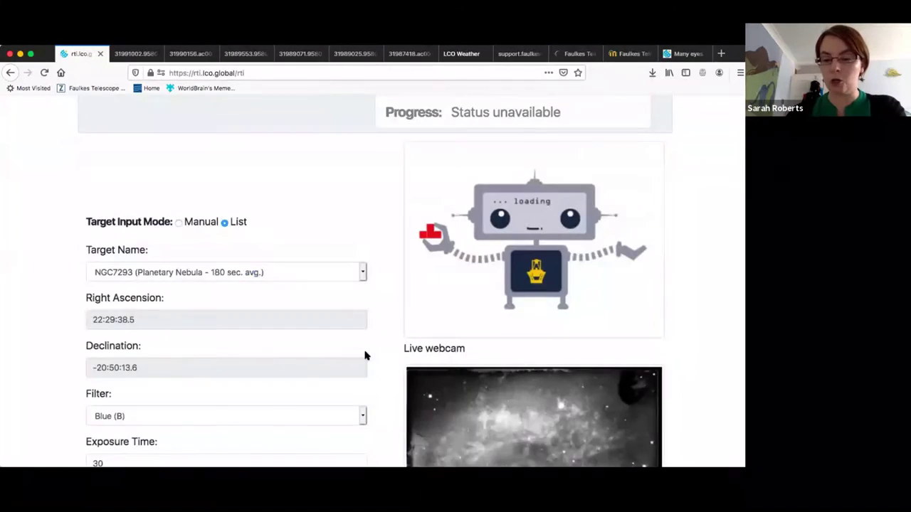
scroll(365, 355, "down", 3)
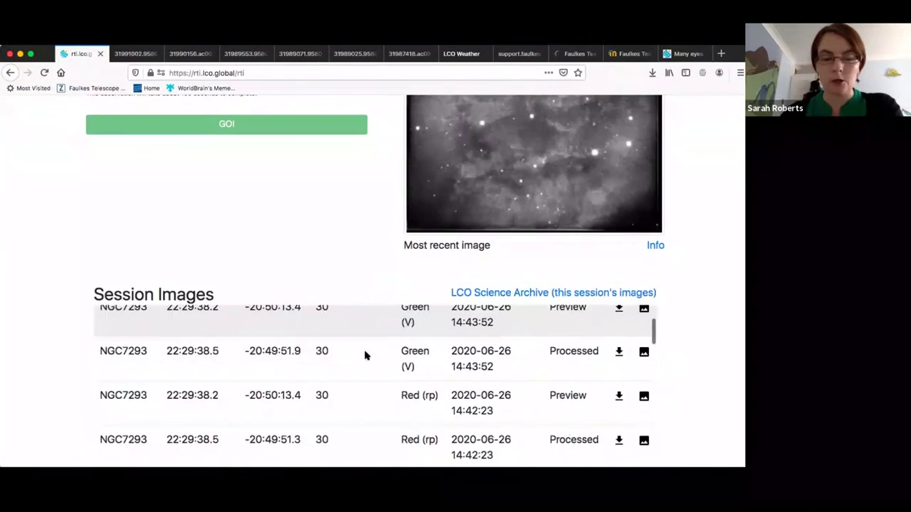
scroll(463, 327, "up", 2)
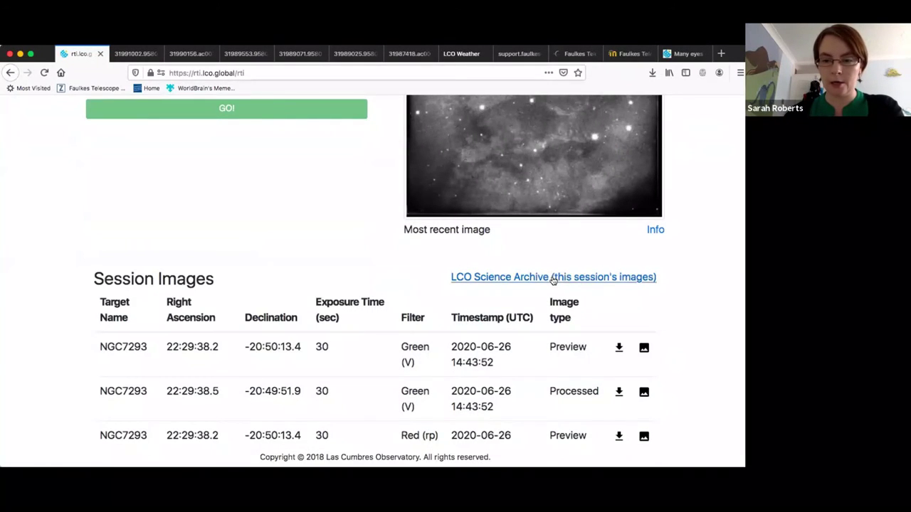
left_click(539, 294)
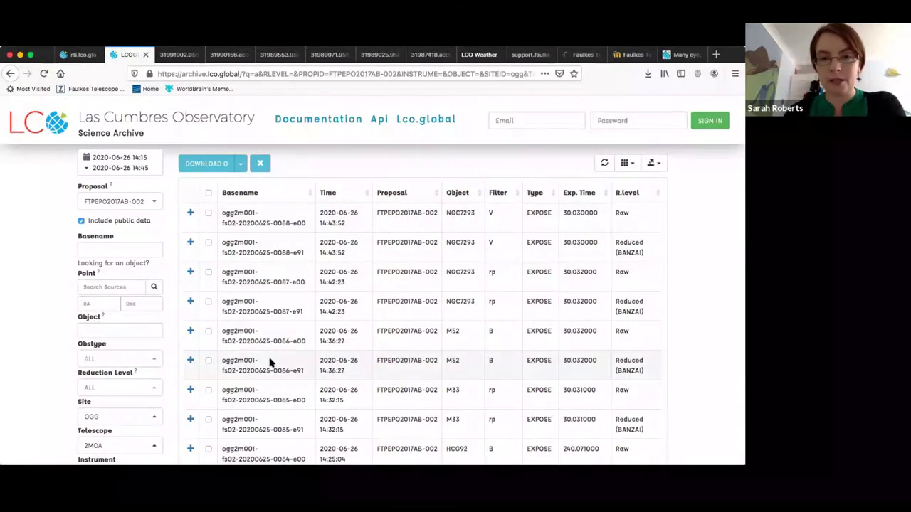
scroll(270, 363, "down", 3)
scroll(269, 363, "up", 3)
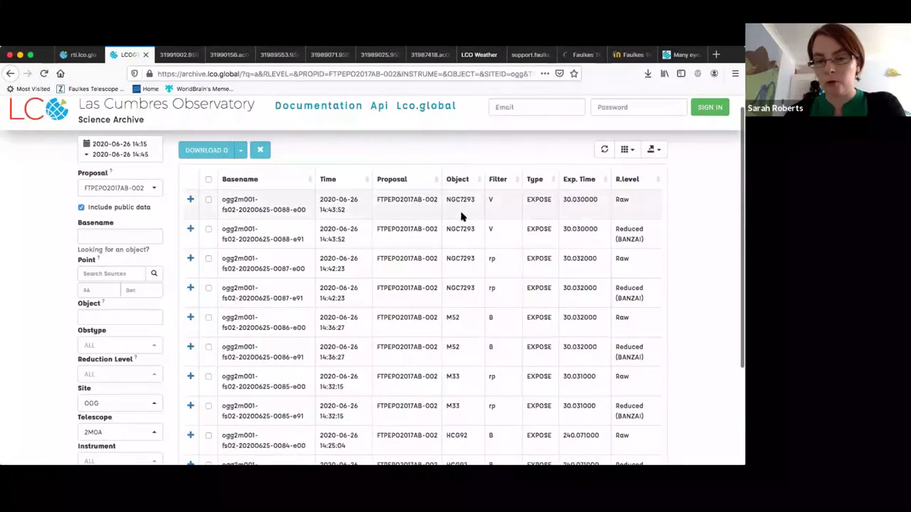
Step: Examine the object, filter, type, exposure time and reduction level of the session's files on both result pages
scroll(457, 308, "down", 3)
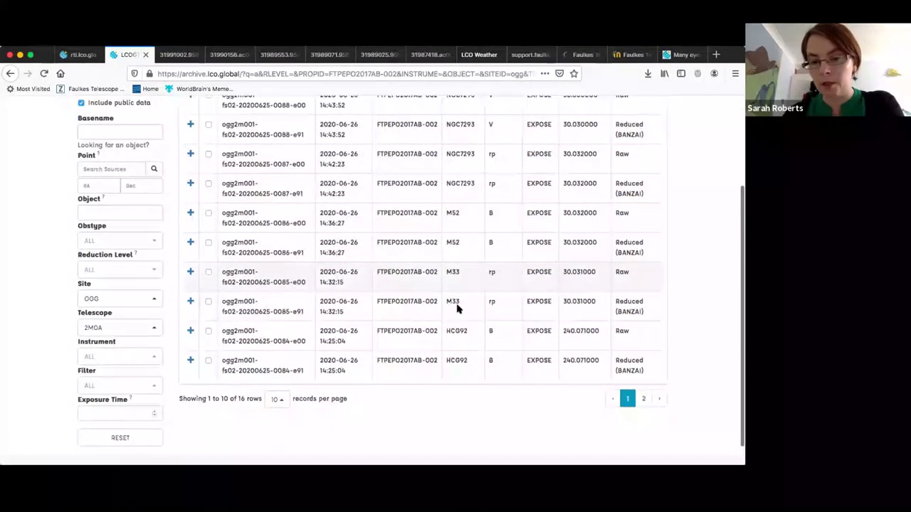
scroll(459, 319, "up", 3)
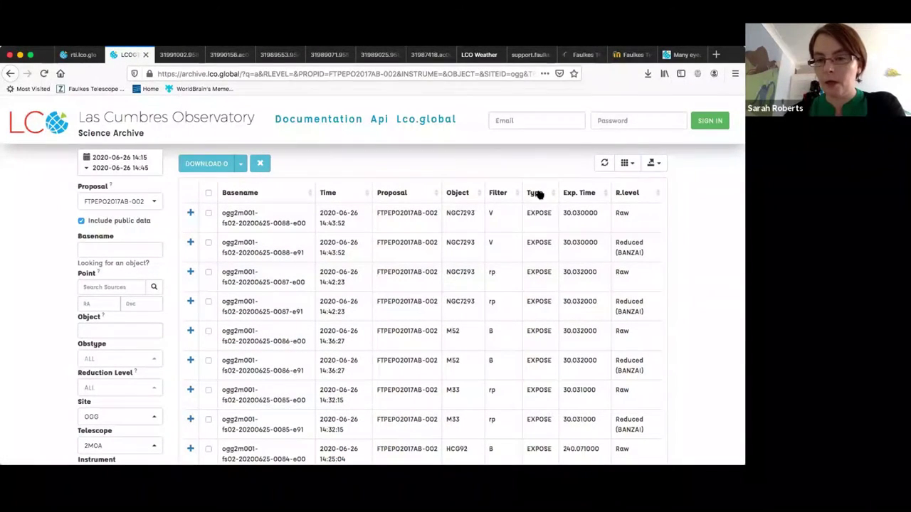
scroll(543, 271, "down", 1)
scroll(543, 272, "down", 3)
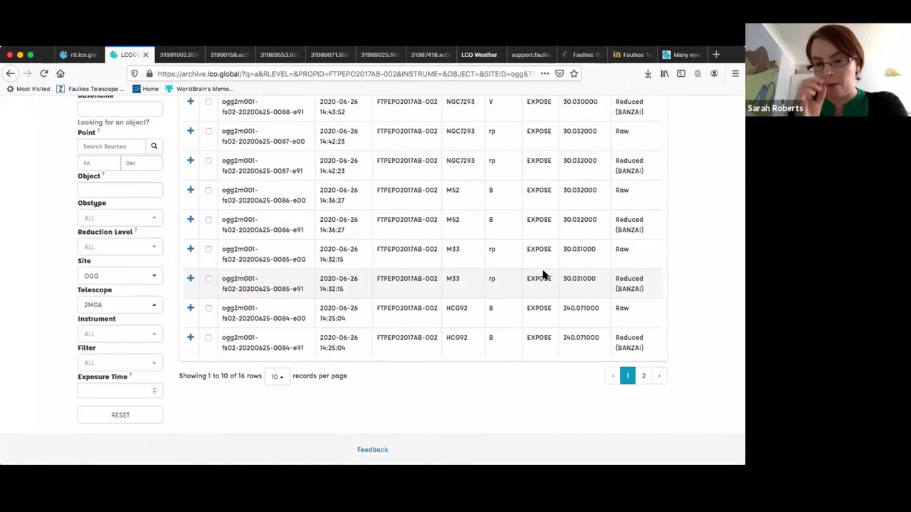
scroll(543, 274, "up", 4)
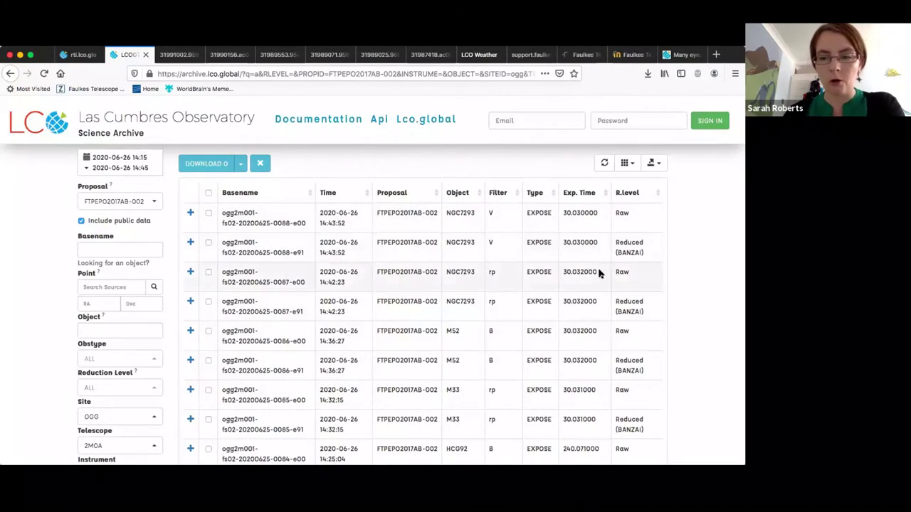
scroll(600, 270, "down", 3)
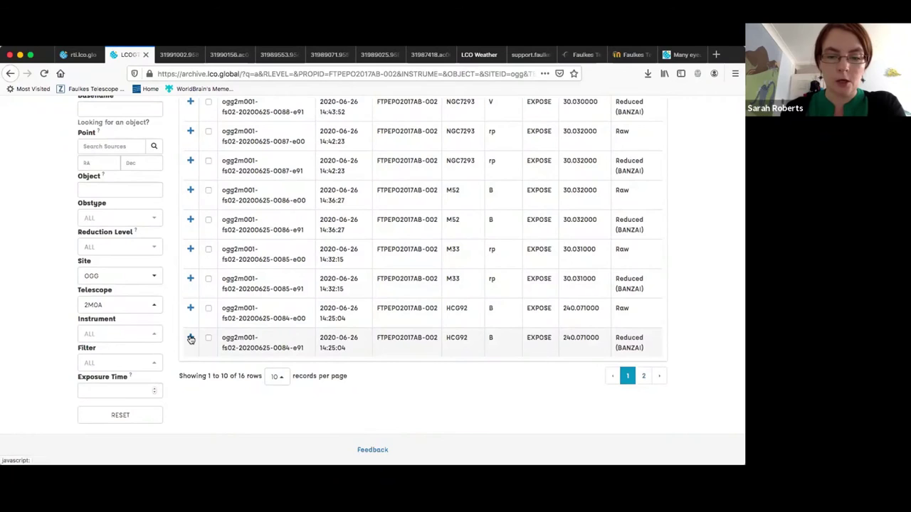
left_click(646, 377)
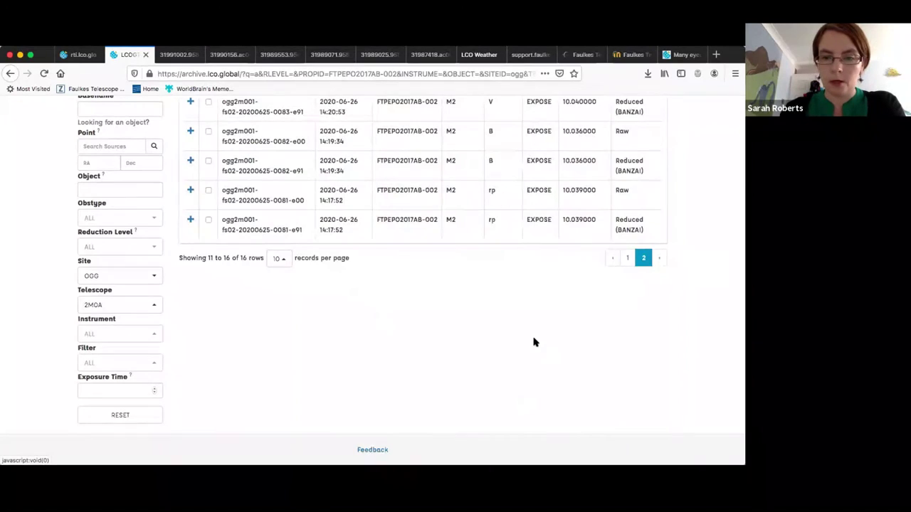
scroll(534, 341, "up", 3)
scroll(534, 341, "up", 1)
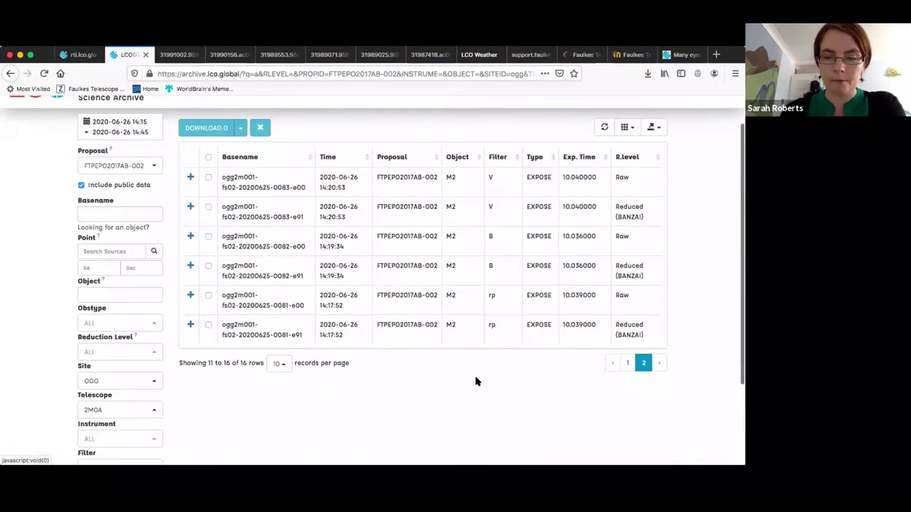
Step: Expand the reduced rp file of M2 and view its calibration frames and preview image
left_click(190, 326)
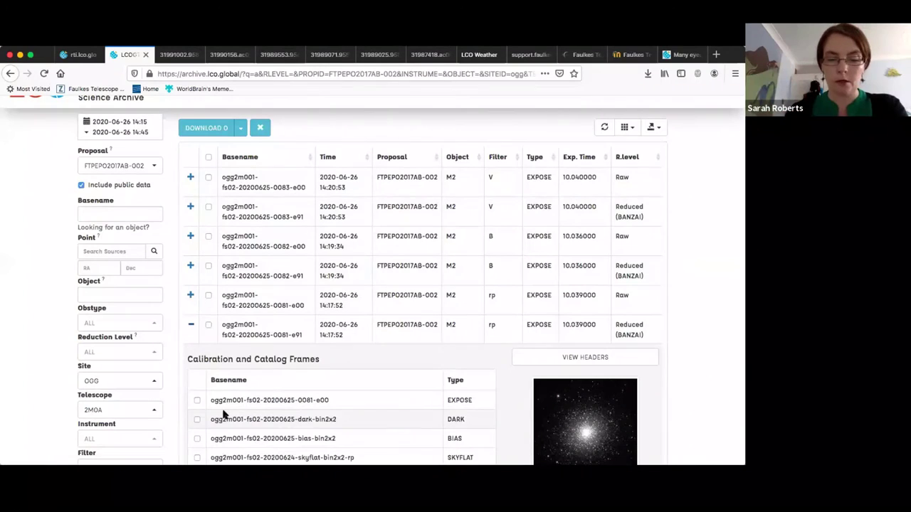
scroll(429, 435, "down", 3)
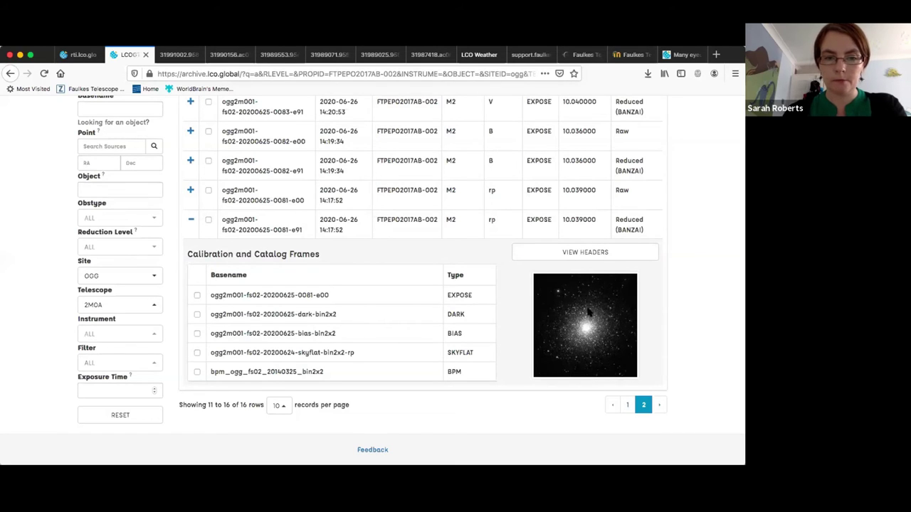
scroll(580, 320, "down", 1)
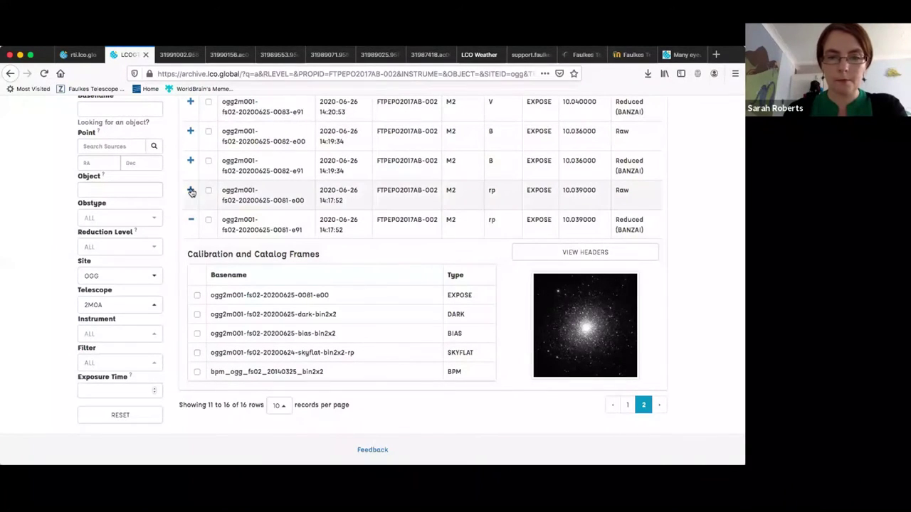
Step: Expand the reduced B-filter file of M2 and select it for download
left_click(191, 162)
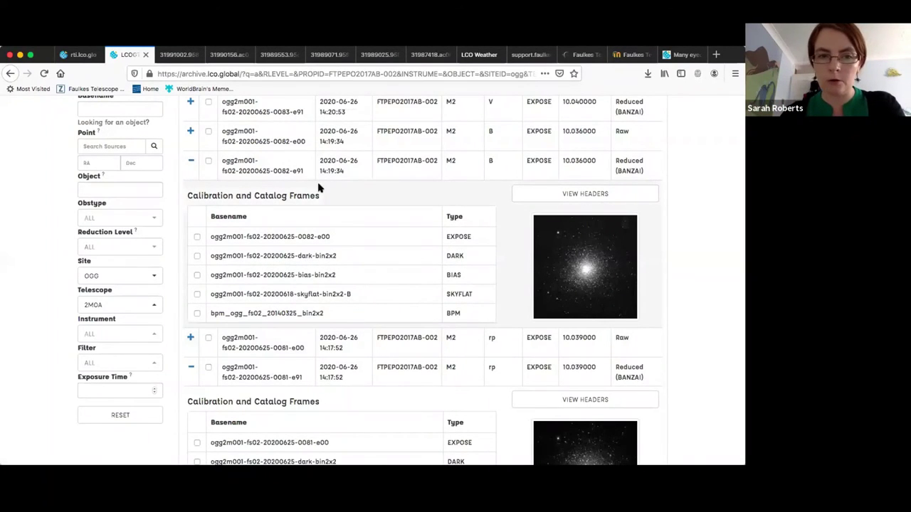
left_click(617, 167)
left_click(579, 196)
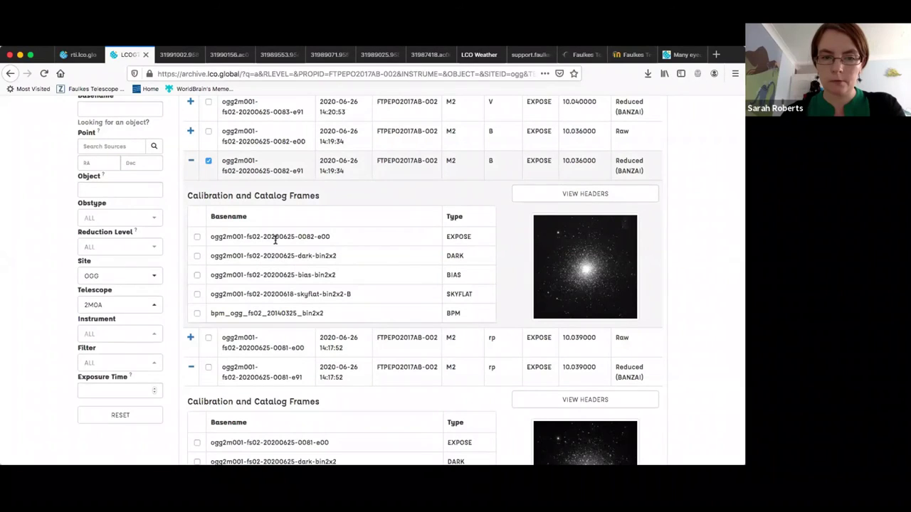
scroll(313, 253, "down", 5)
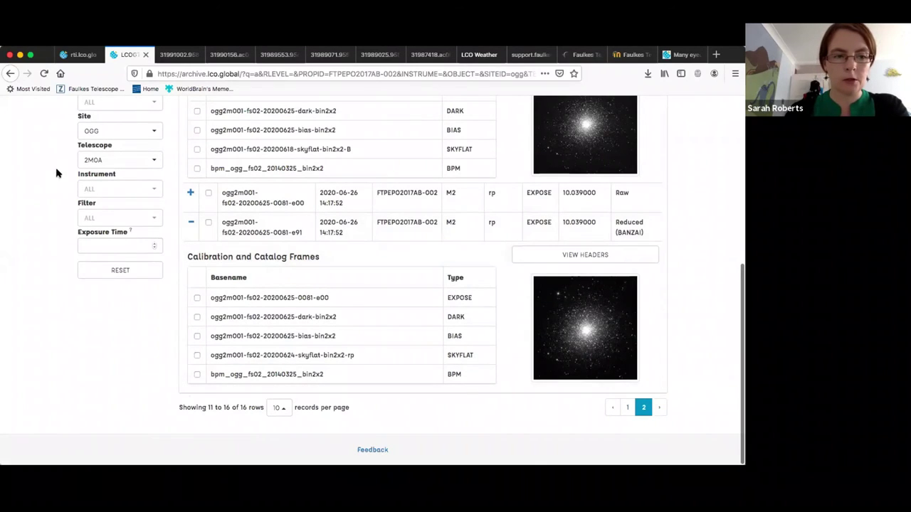
left_click(237, 232)
Step: Set the archive's date range to the last 30 days
scroll(264, 230, "up", 5)
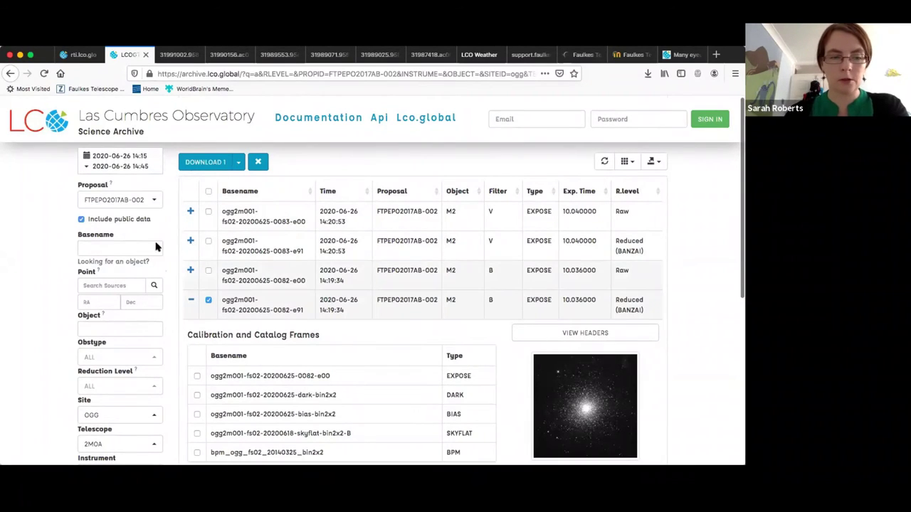
left_click(114, 165)
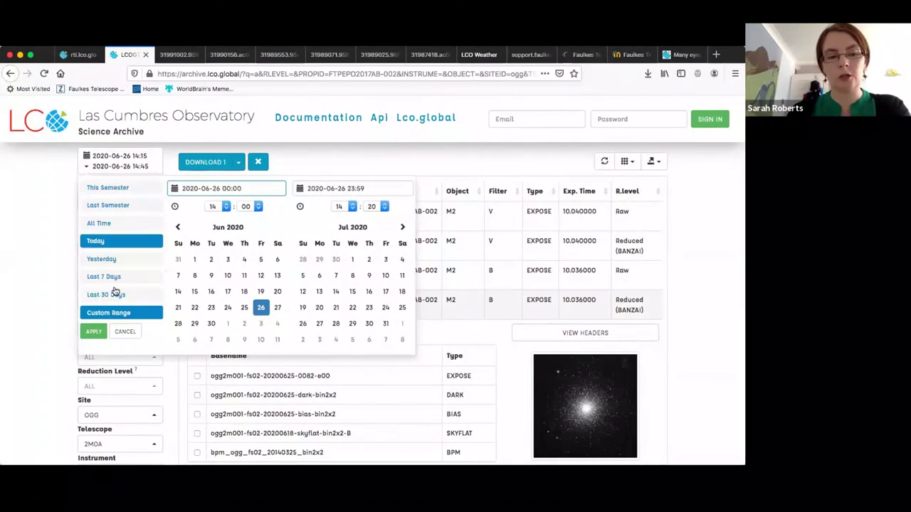
left_click(261, 308)
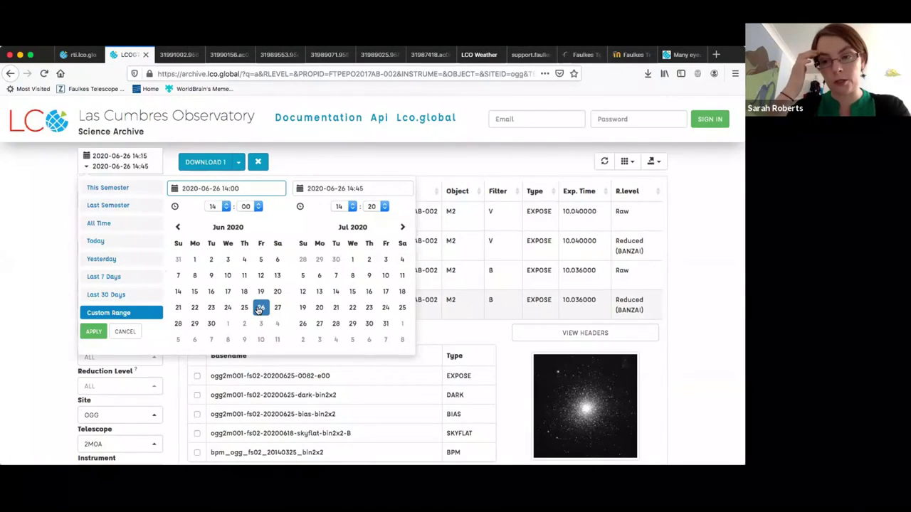
left_click(121, 294)
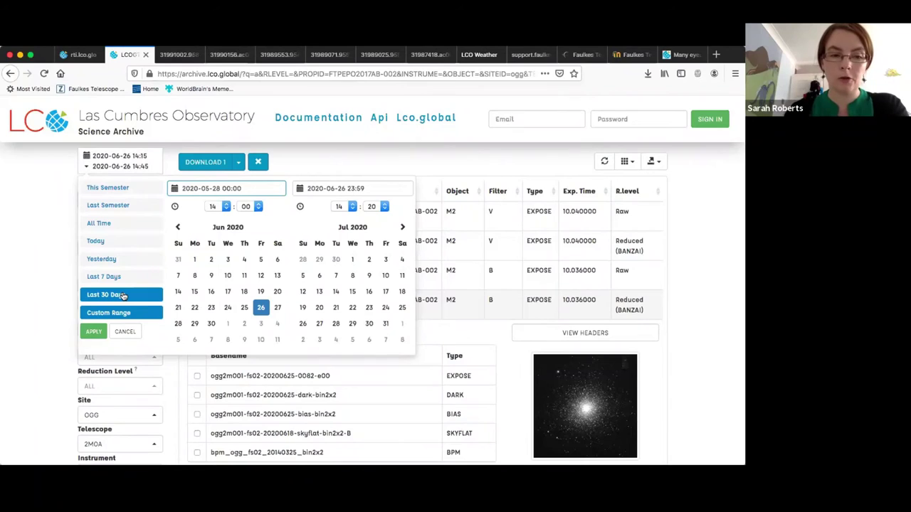
left_click(123, 294)
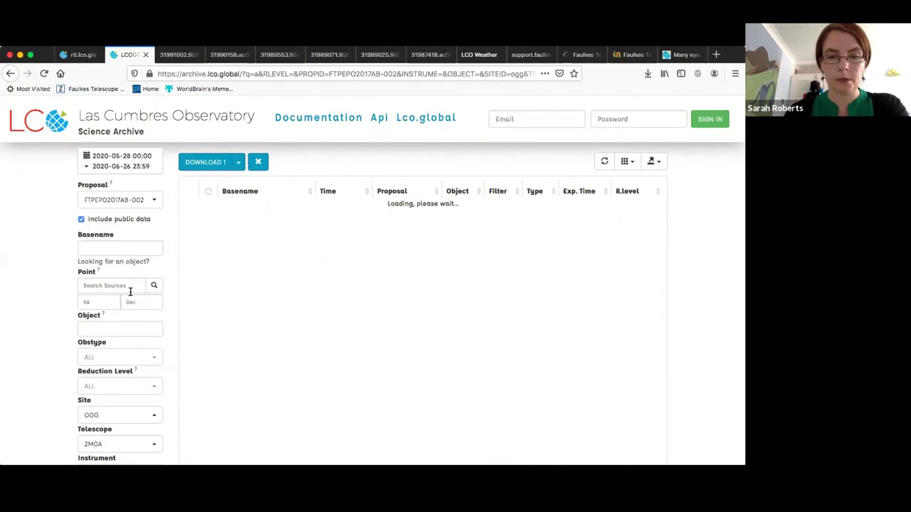
Step: Review the OGG site and 2M0A telescope filters and look over the files listed for the new date range
scroll(41, 337, "down", 3)
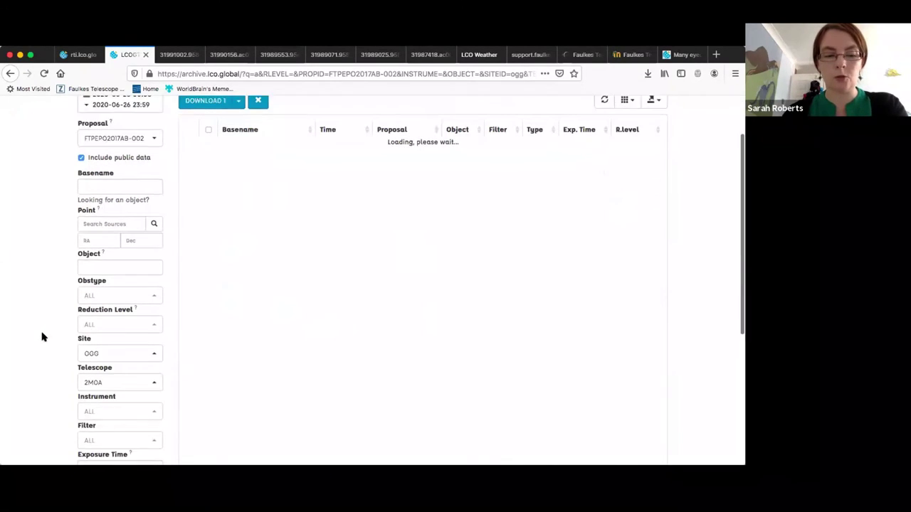
left_click(109, 334)
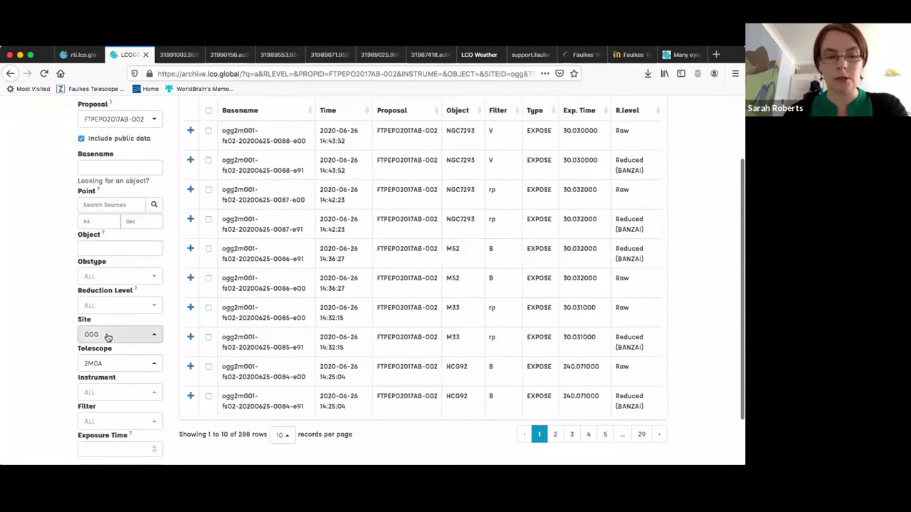
left_click(84, 354)
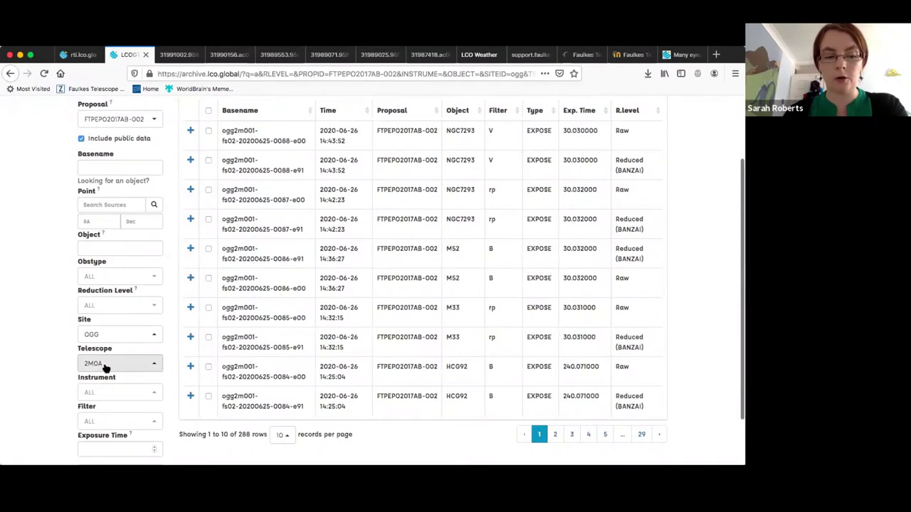
left_click(52, 337)
scroll(52, 336, "up", 3)
scroll(52, 336, "down", 3)
scroll(52, 336, "up", 2)
scroll(52, 336, "down", 3)
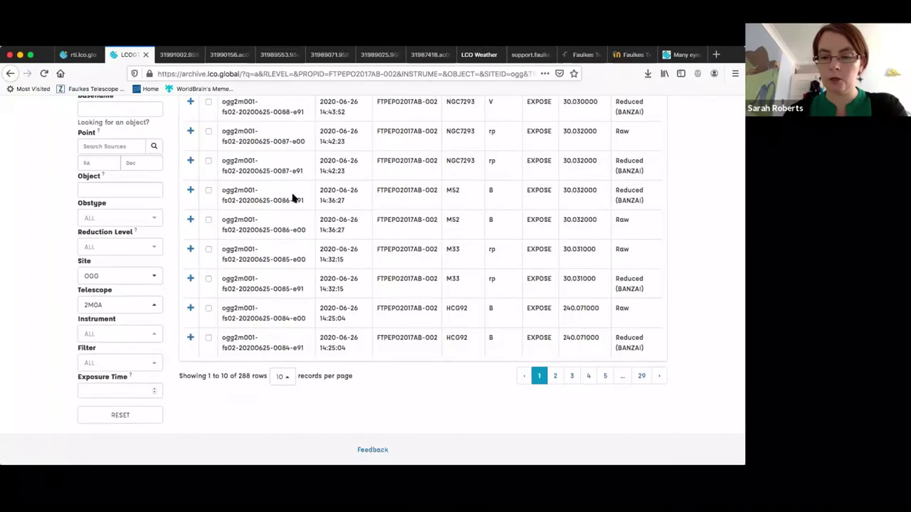
Step: Browse the archive's older observations on result pages 5 and 29
left_click(605, 377)
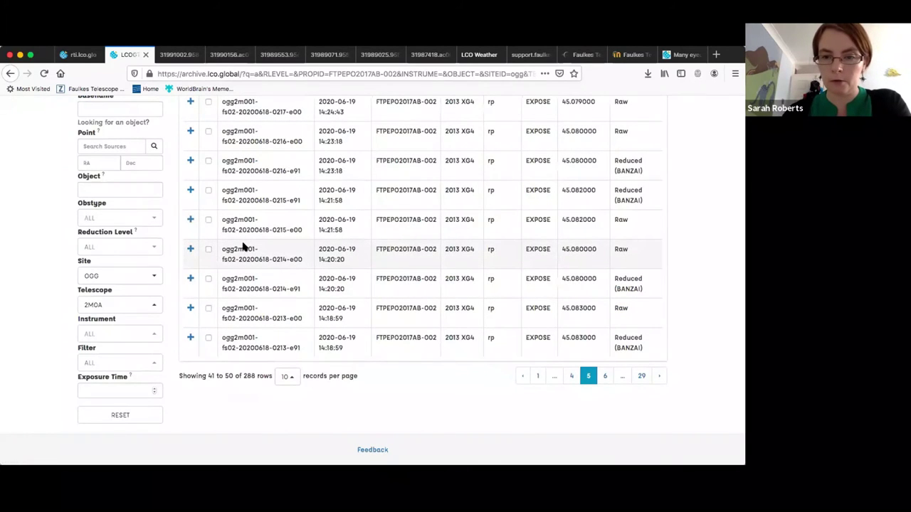
scroll(405, 258, "up", 5)
scroll(556, 361, "down", 5)
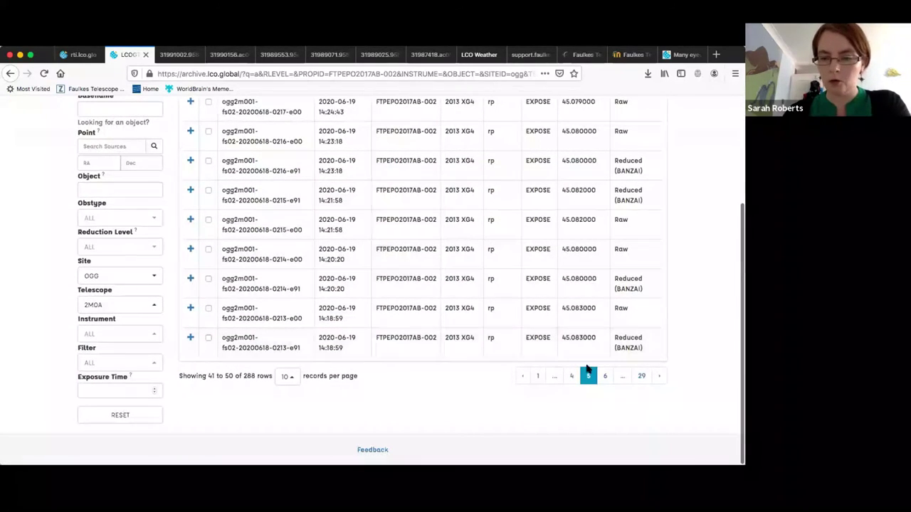
left_click(641, 377)
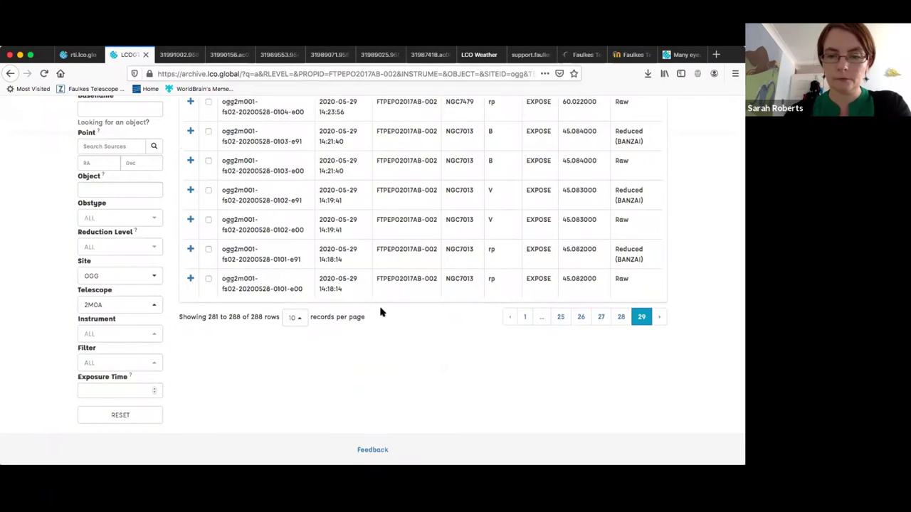
Step: Preview the reduced V-filter file of NGC7013, glance at the opened NGC7293 image, and collapse the NGC7013 file's details
scroll(380, 309, "up", 2)
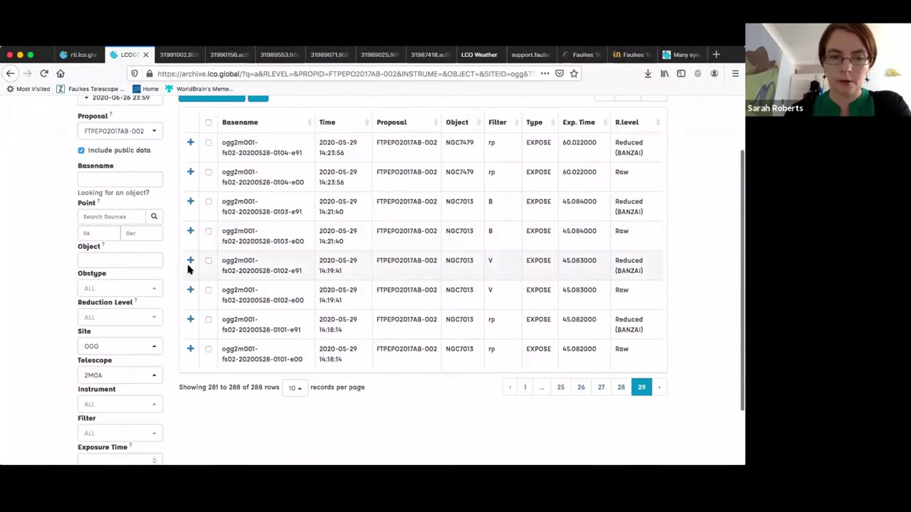
left_click(190, 262)
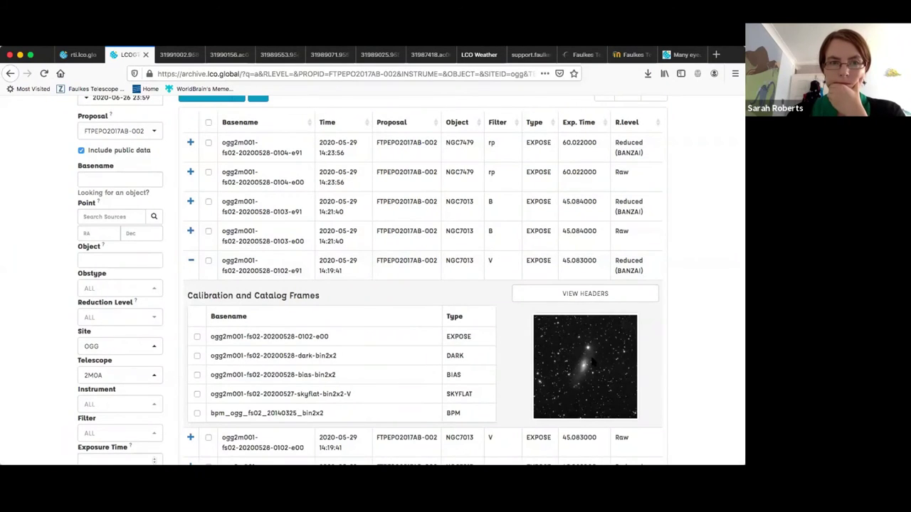
left_click(163, 55)
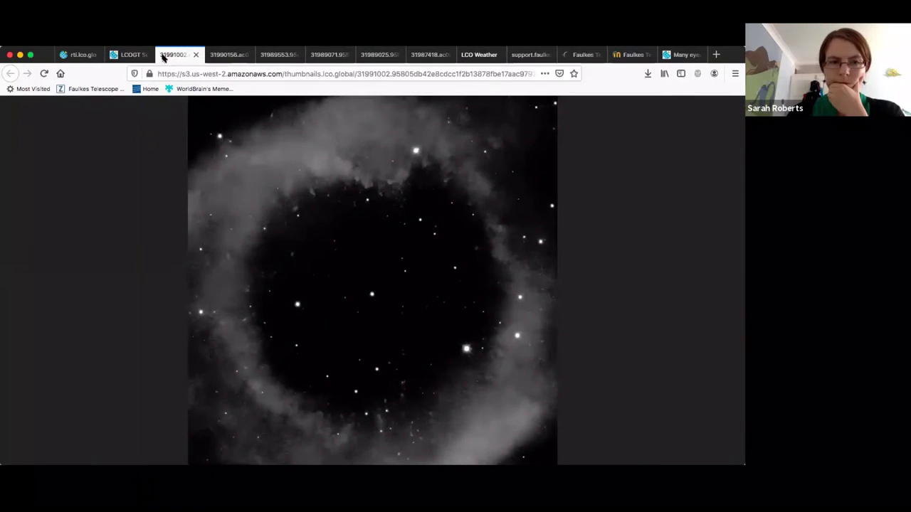
left_click(128, 55)
scroll(427, 285, "down", 2)
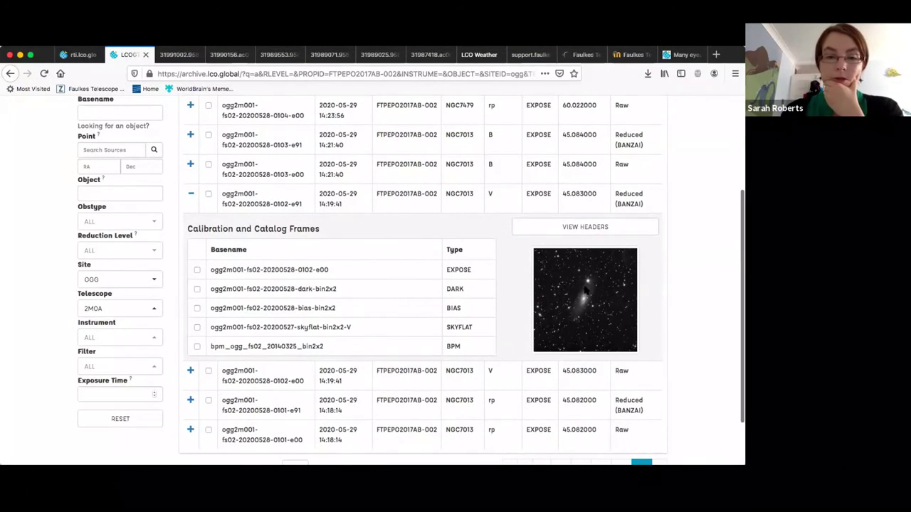
left_click(191, 194)
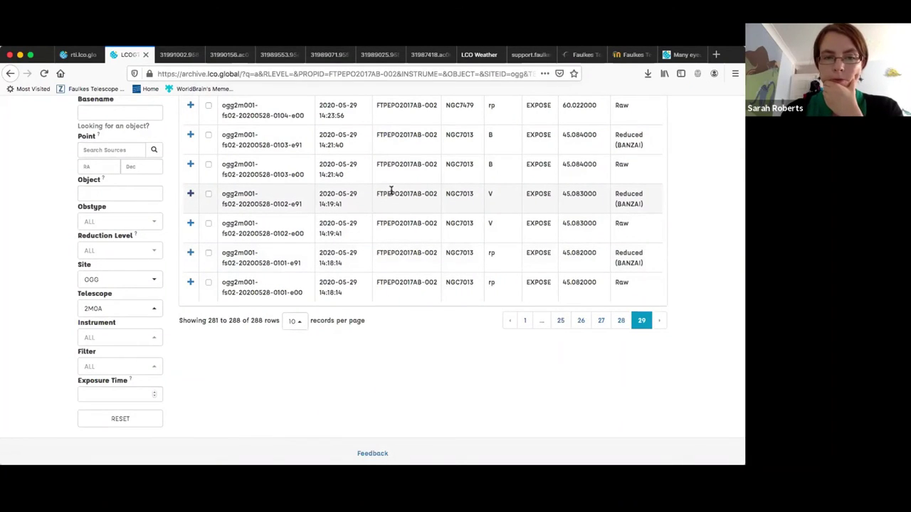
Step: Select the reduced V-filter and raw B-filter files of NGC7013 for download, with the V file's details expanded
left_click(208, 194)
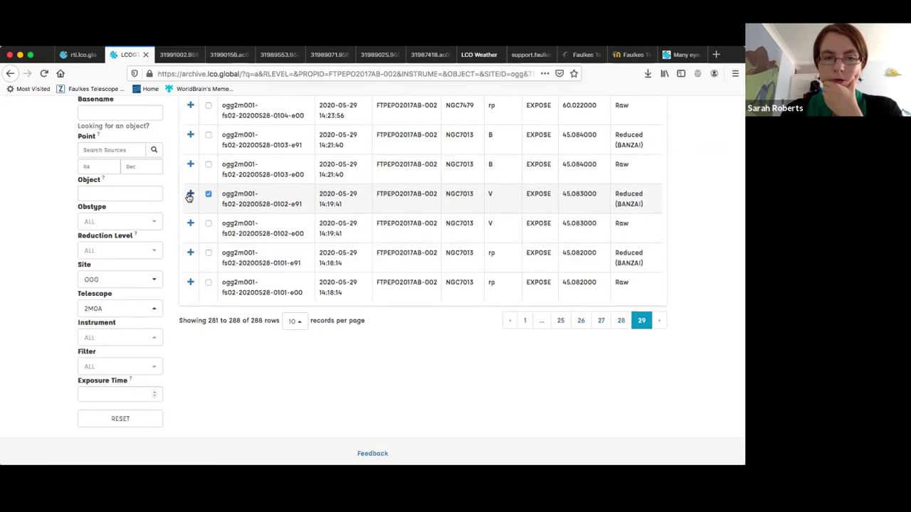
left_click(190, 194)
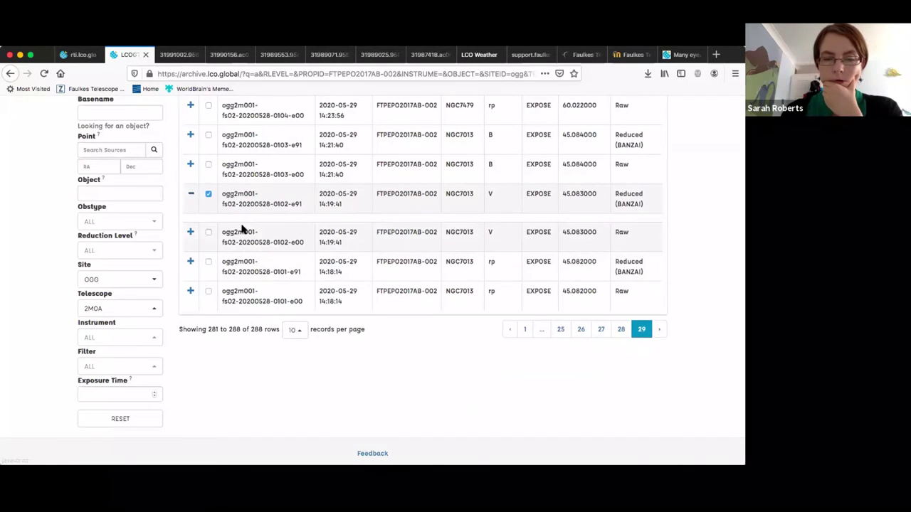
scroll(241, 227, "up", 4)
scroll(242, 225, "down", 3)
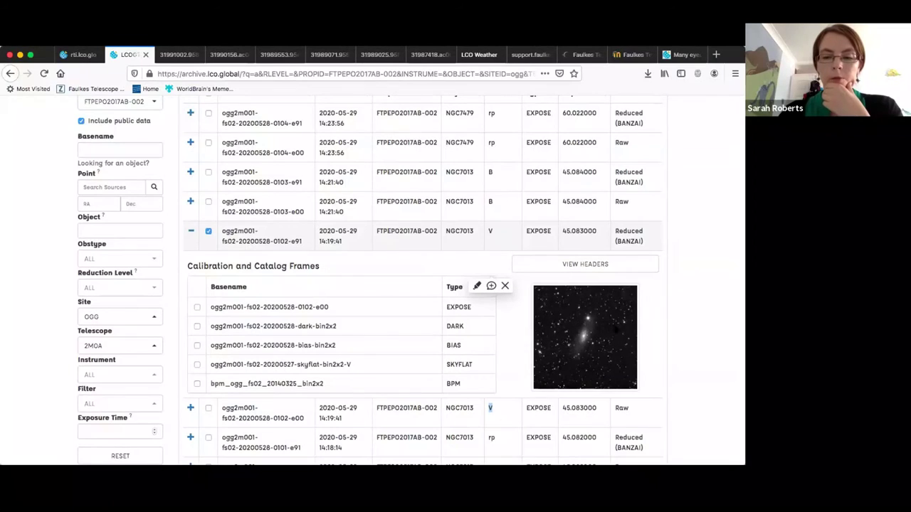
scroll(274, 260, "up", 3)
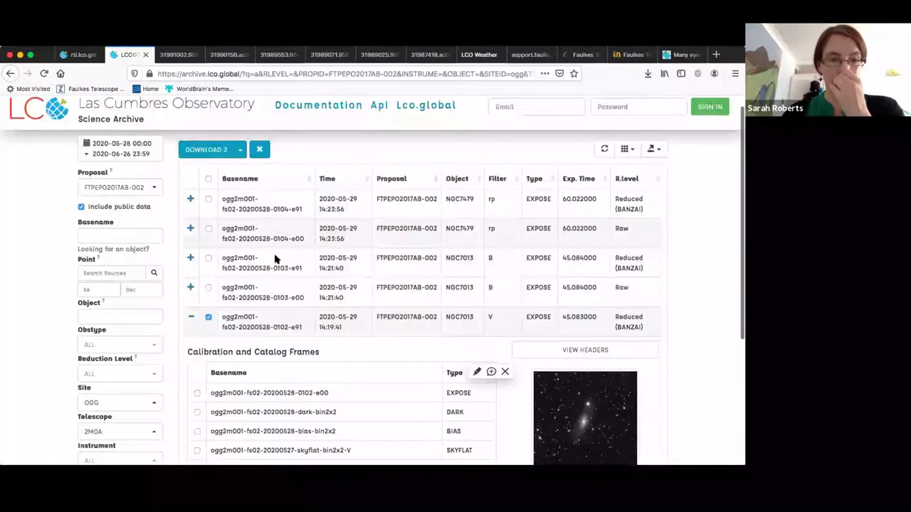
left_click(208, 301)
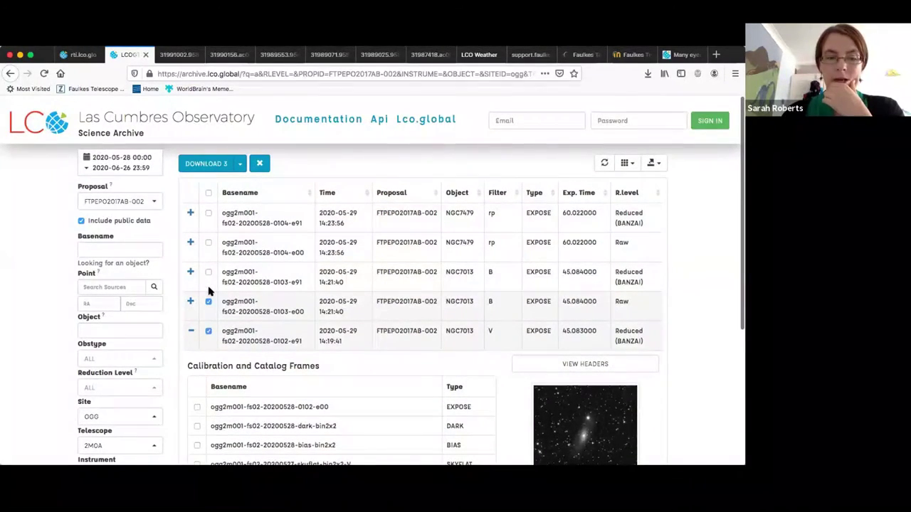
Step: Add the reduced B-filter NGC7013 and raw rp-filter NGC7479 files to the download selection, and deselect them with the two NGC7013 files chosen before
left_click(209, 272)
left_click(208, 242)
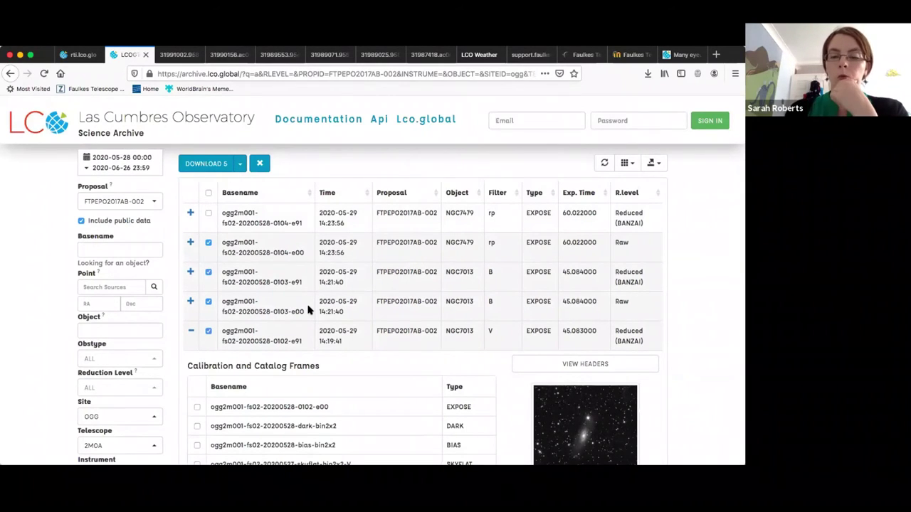
left_click(209, 243)
left_click(208, 272)
left_click(208, 301)
left_click(209, 331)
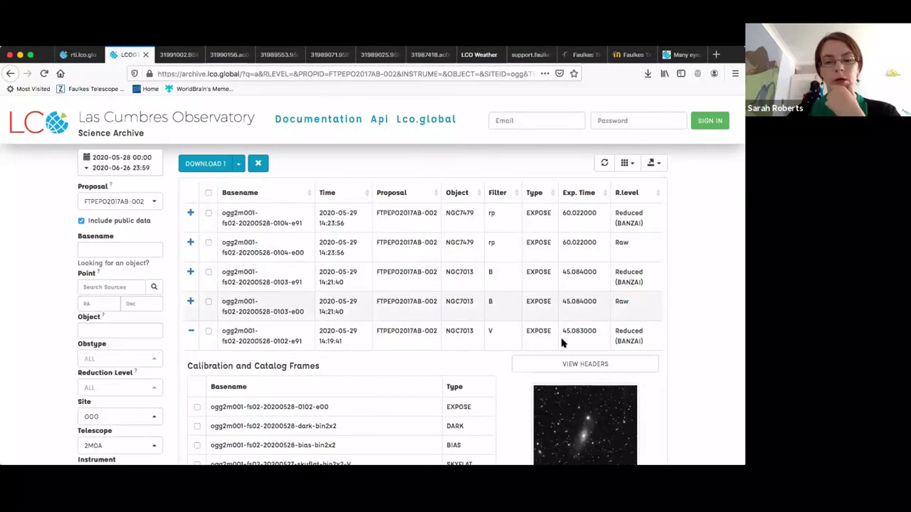
Step: Look through the full header listing of the reduced V-filter NGC7013 file, down to the weather entries, and close it
left_click(575, 366)
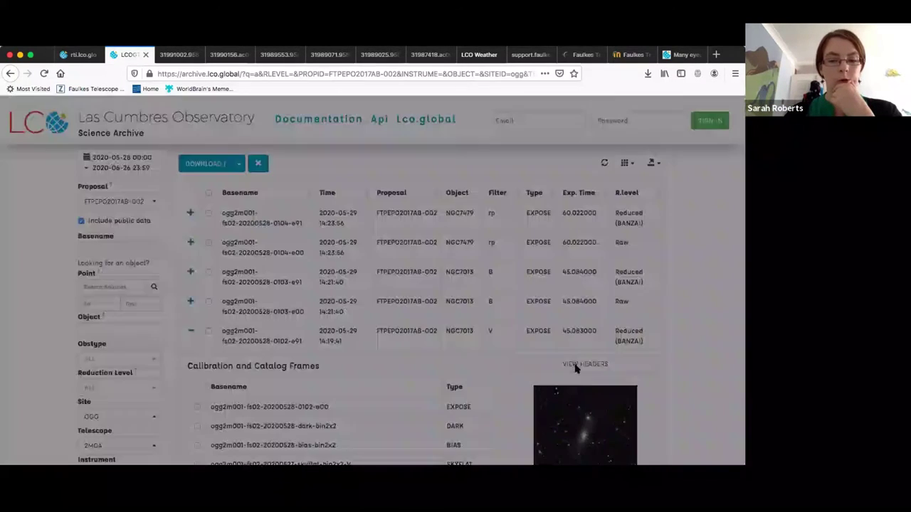
scroll(434, 289, "down", 2)
scroll(435, 289, "down", 5)
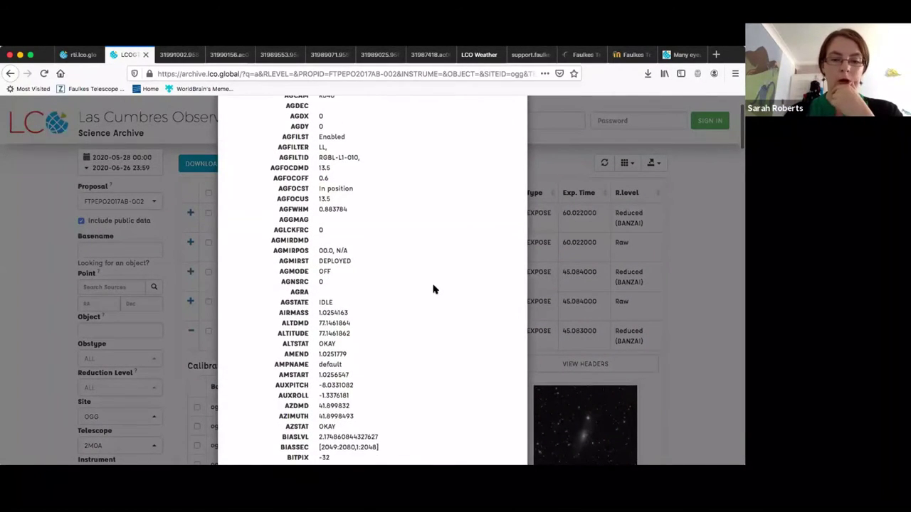
scroll(435, 289, "down", 10)
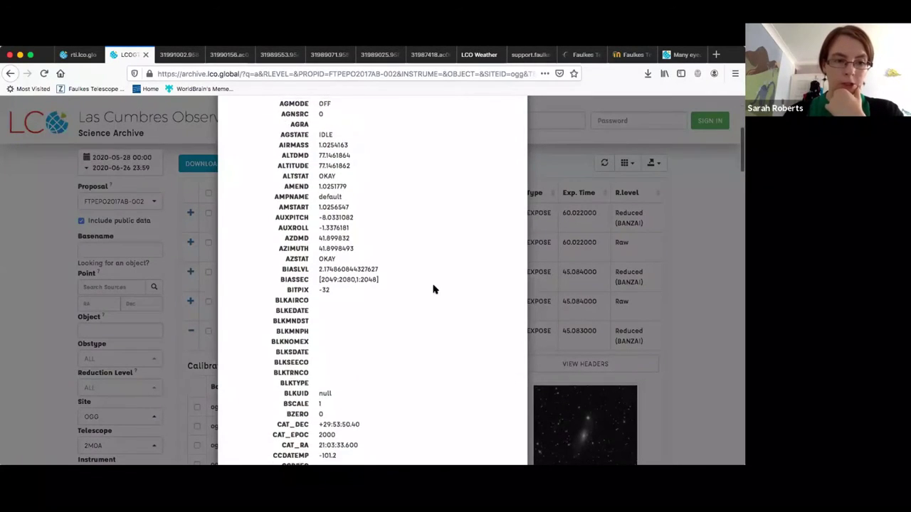
scroll(434, 288, "down", 12)
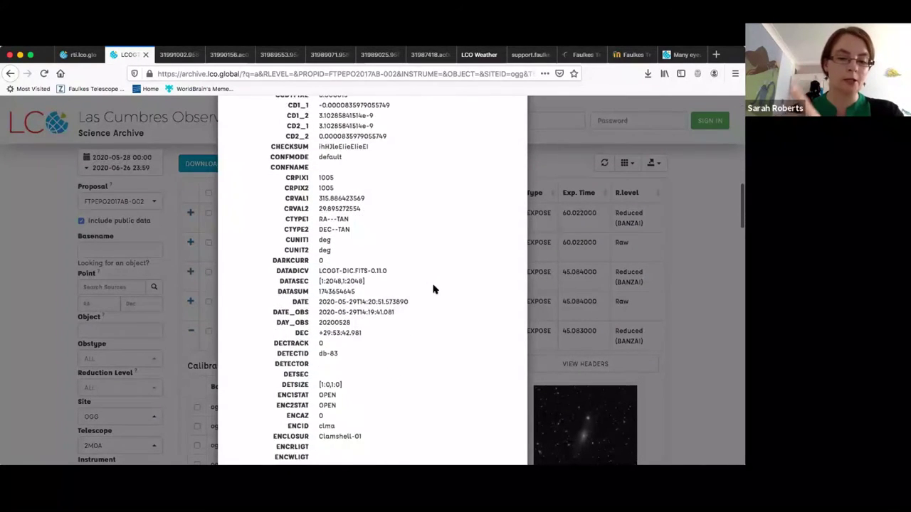
scroll(435, 289, "down", 3)
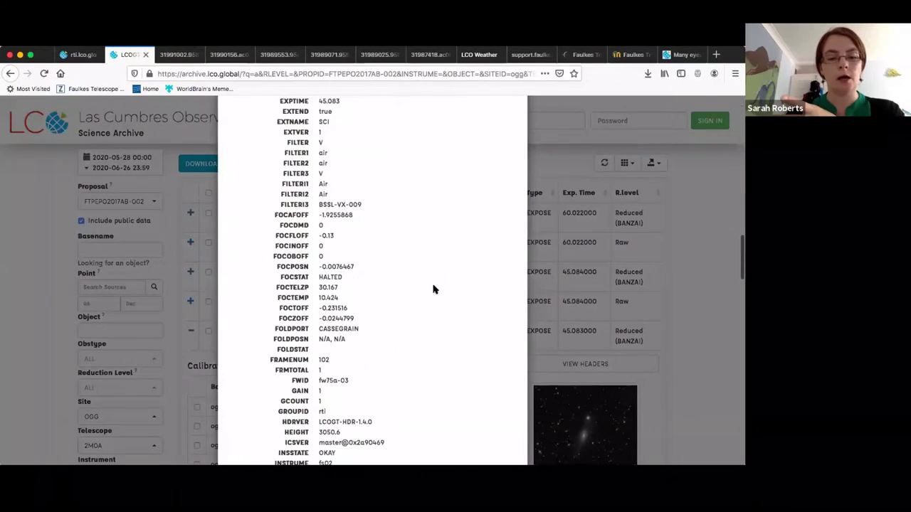
scroll(434, 289, "down", 20)
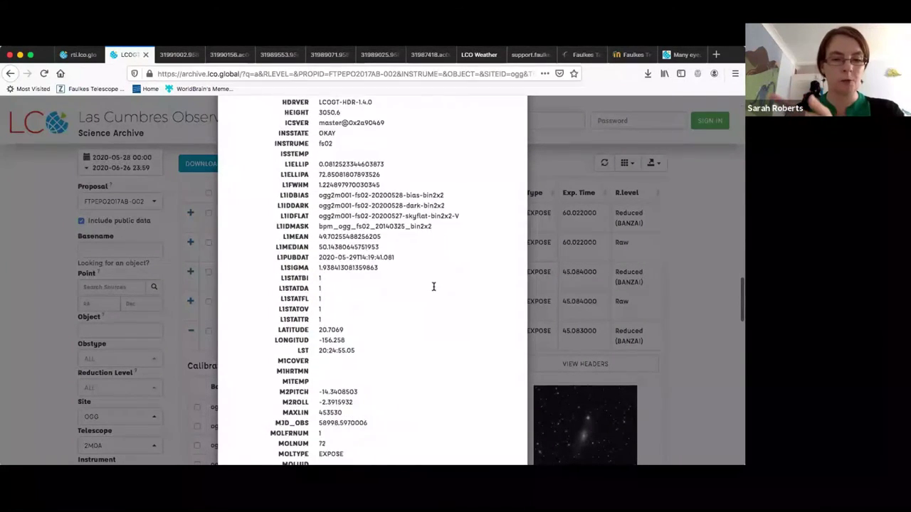
scroll(434, 287, "down", 7)
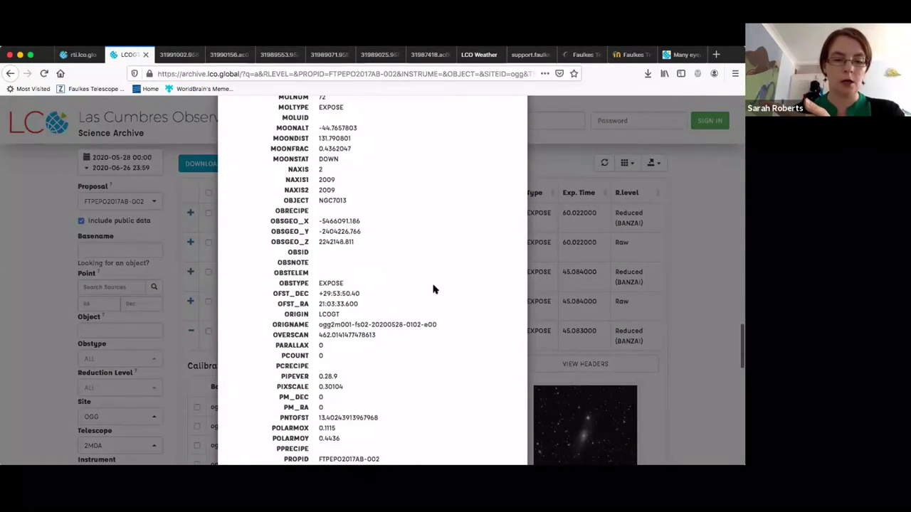
scroll(344, 401, "down", 20)
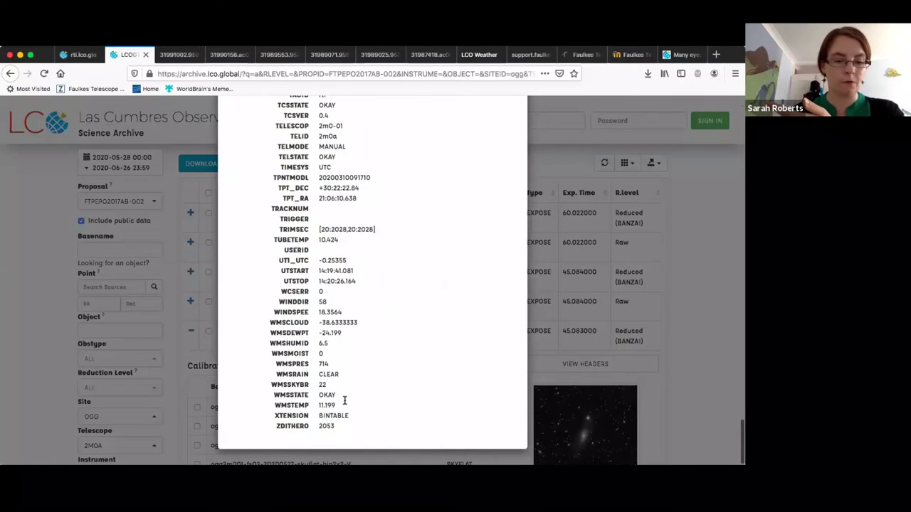
left_click(702, 366)
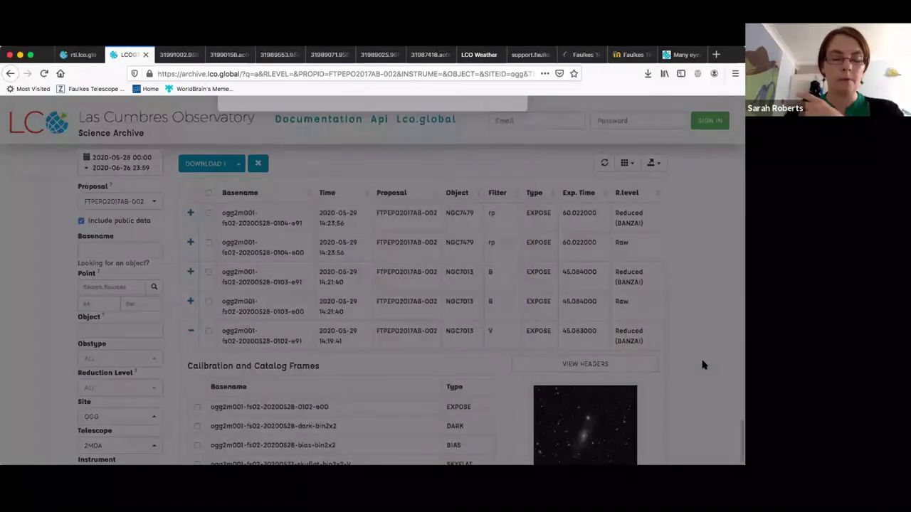